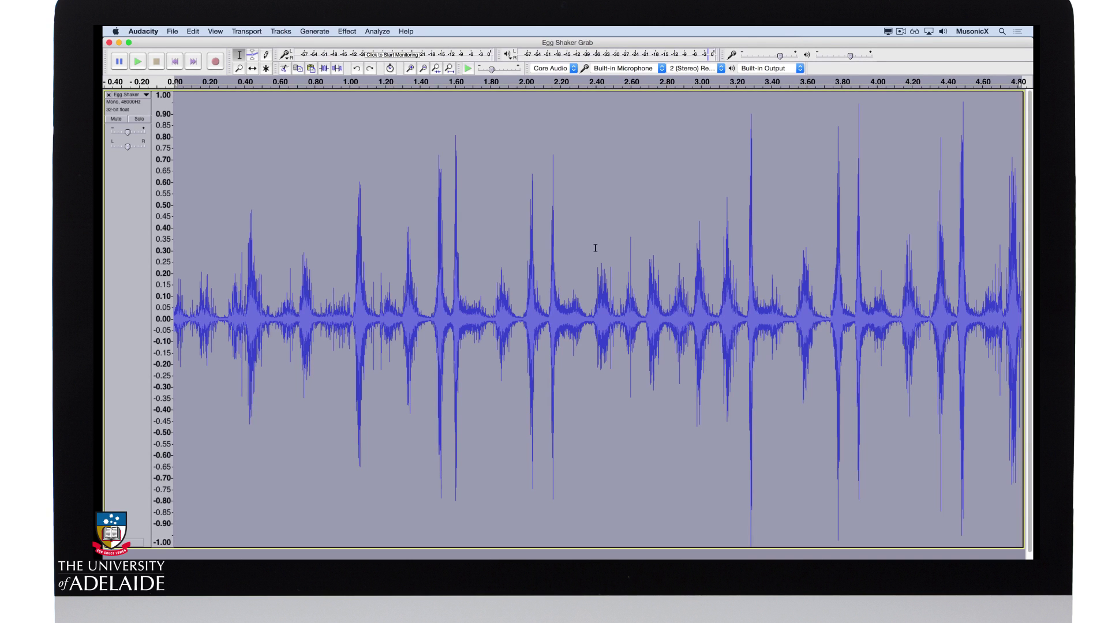
# Play the egg shaker, open Equalization, and widen the graph range to about +52 dB and -105 dB.
pyautogui.press('space')
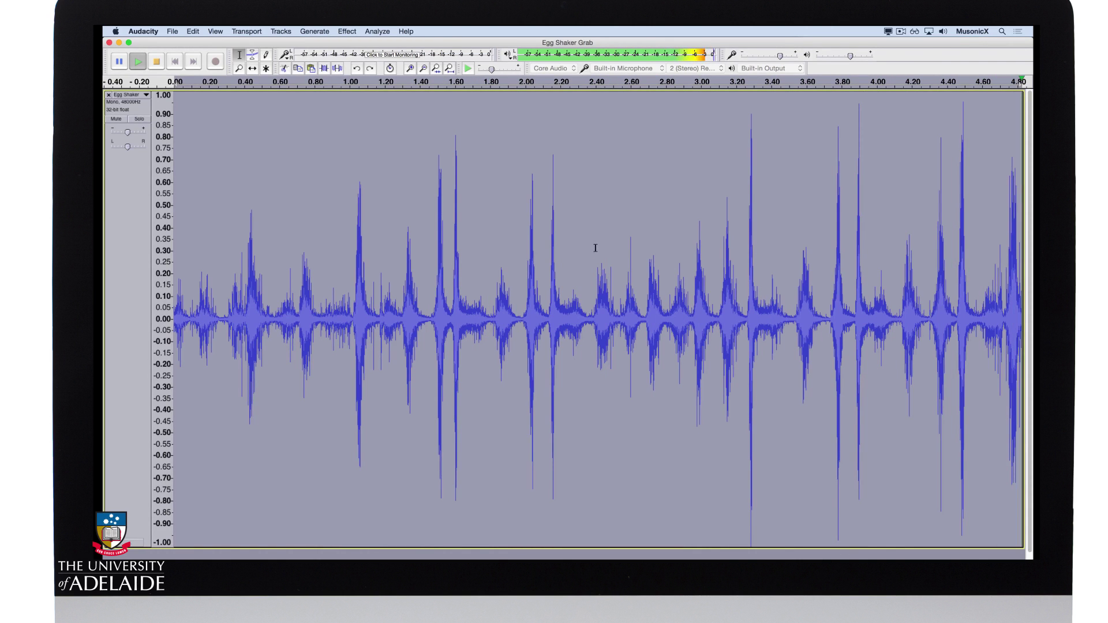
pyautogui.click(347, 29)
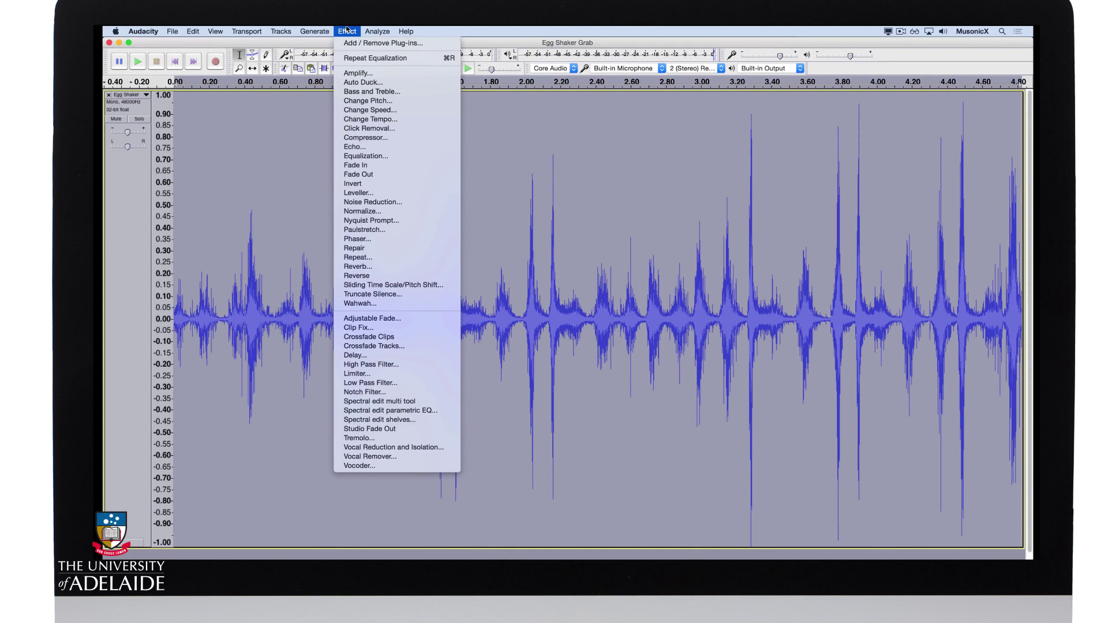
pyautogui.click(369, 161)
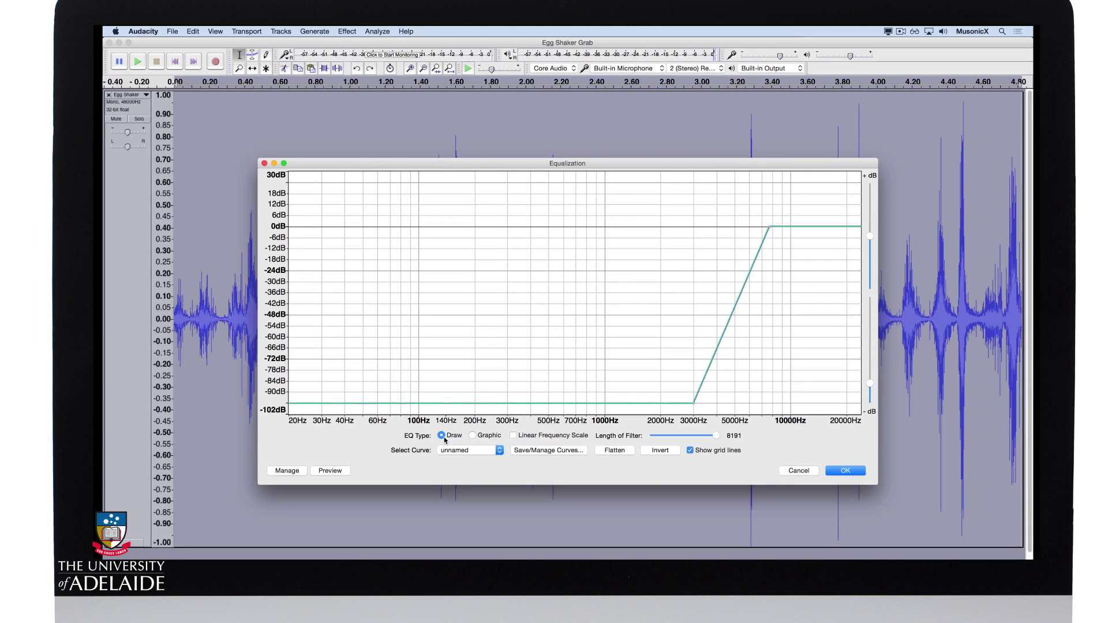
pyautogui.moveTo(870, 383)
pyautogui.mouseDown()
pyautogui.moveTo(870, 349)
pyautogui.moveTo(870, 386)
pyautogui.mouseUp()
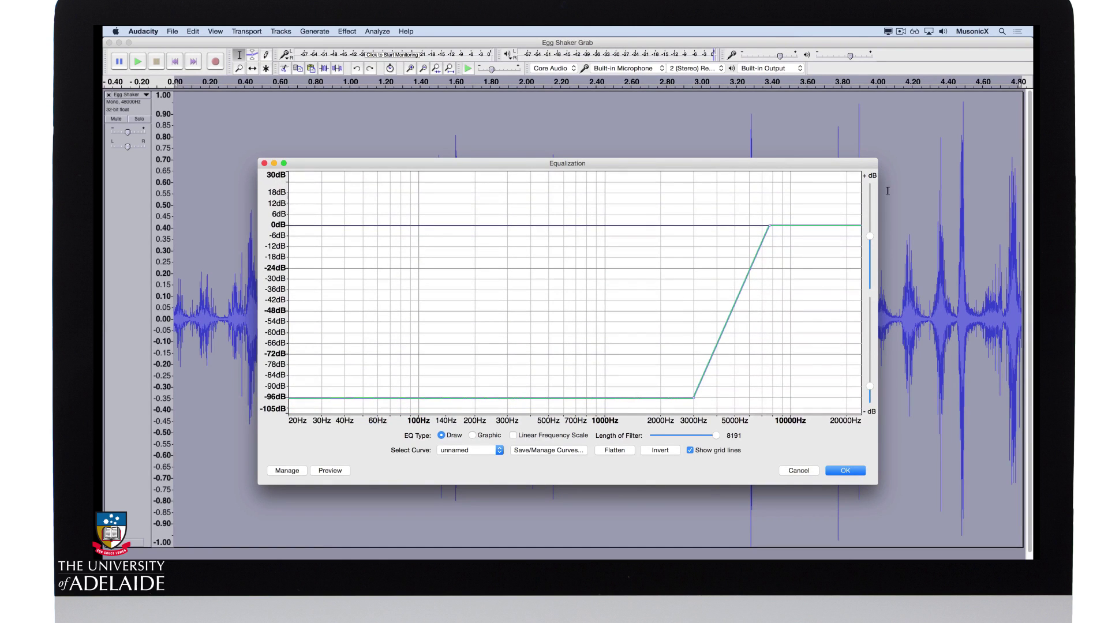
pyautogui.moveTo(870, 239); pyautogui.dragTo(870, 199)
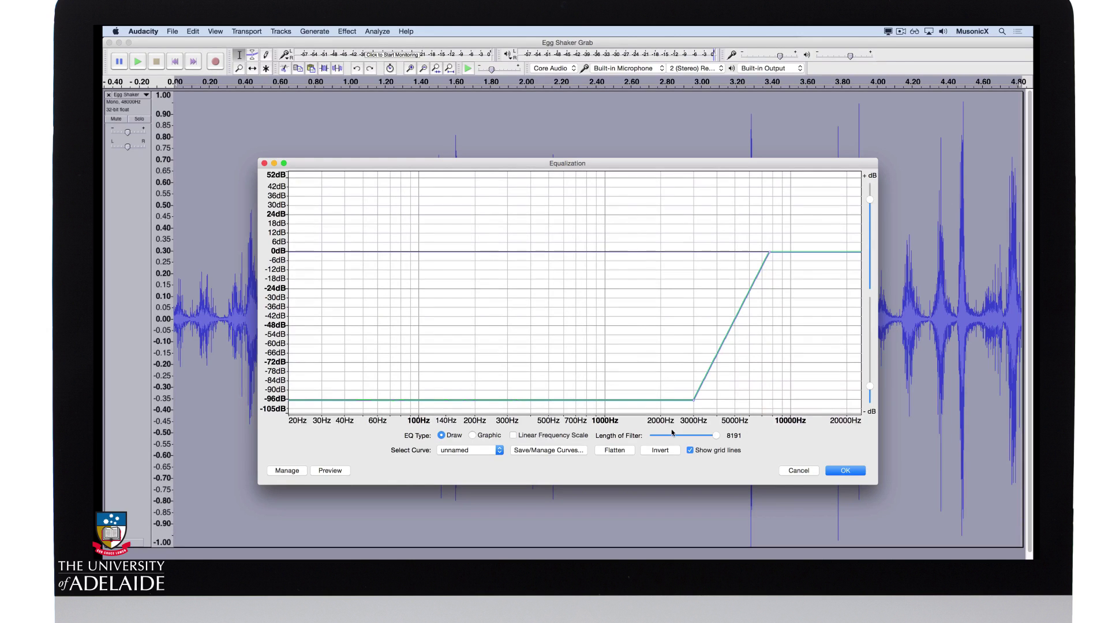
# Flatten the curve, drop it to -105 dB, and restore 0 dB above about 6000–7000 Hz.
pyautogui.click(615, 451)
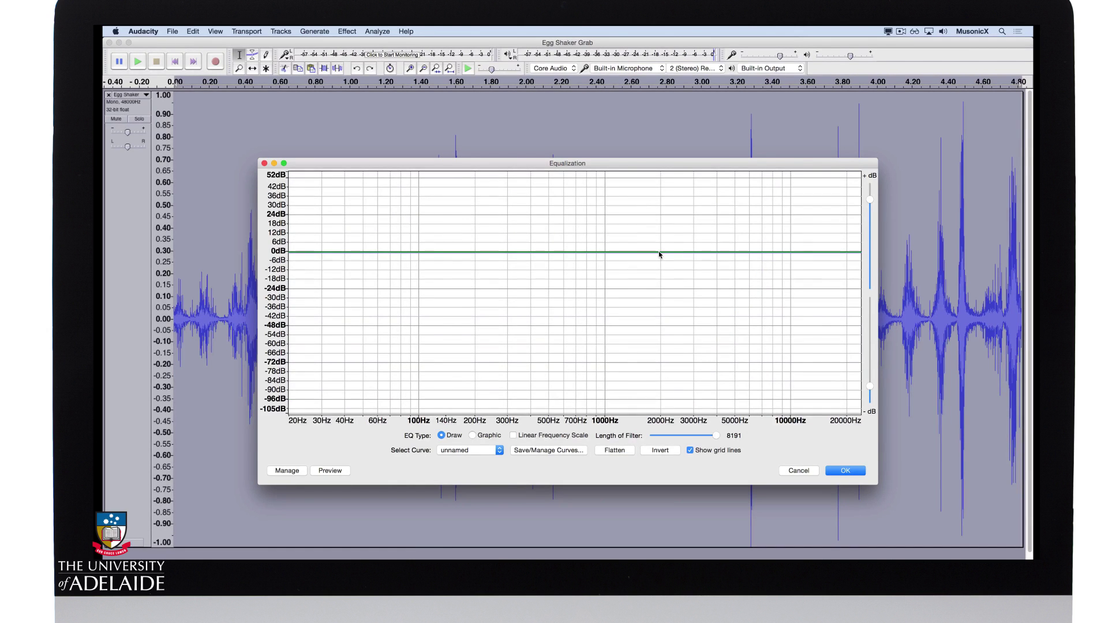
pyautogui.moveTo(660, 254); pyautogui.dragTo(738, 410)
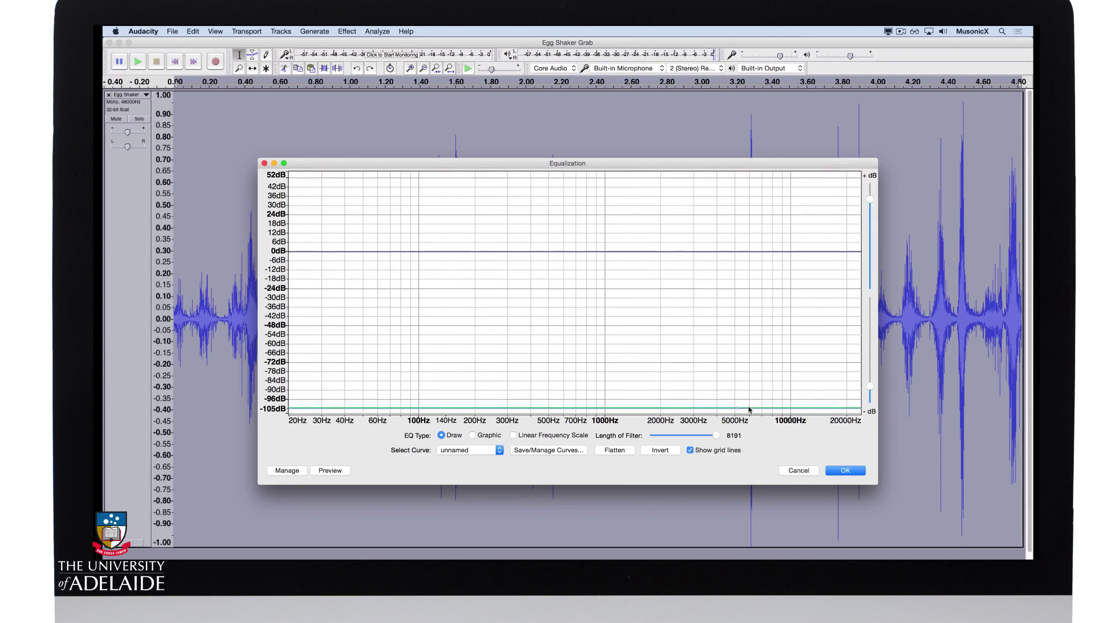
pyautogui.moveTo(749, 410); pyautogui.dragTo(749, 254)
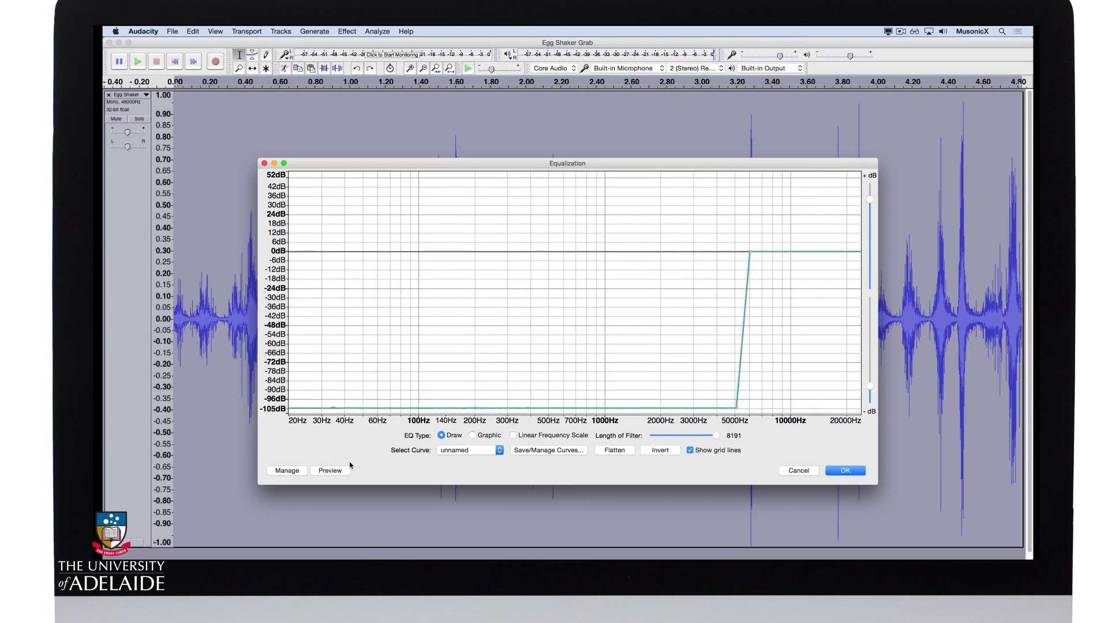
pyautogui.click(330, 471)
pyautogui.moveTo(751, 253); pyautogui.dragTo(761, 252)
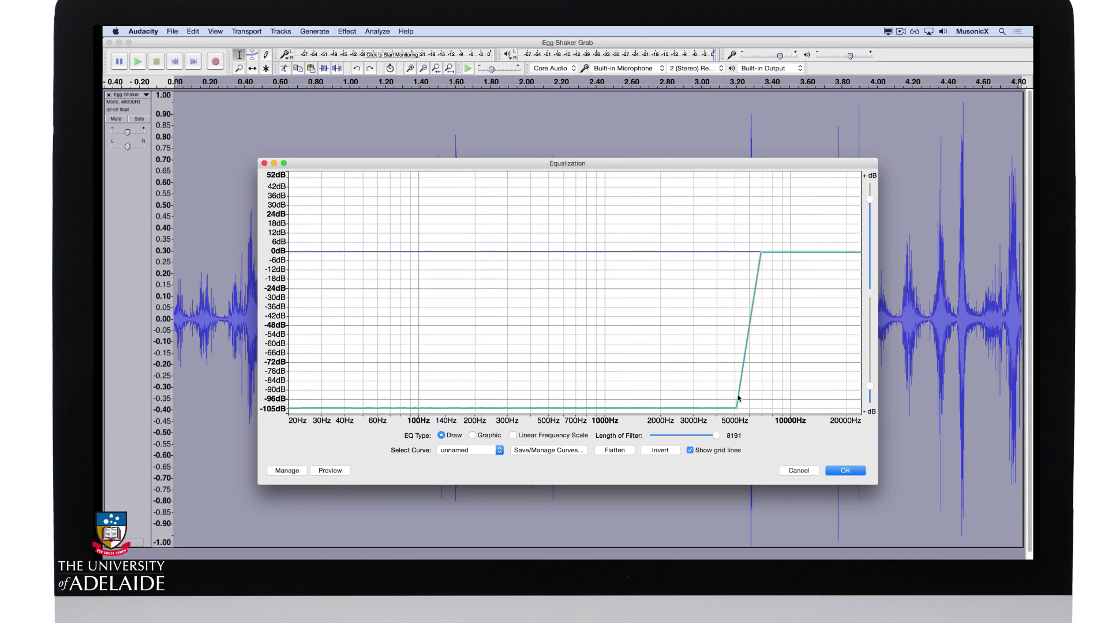
pyautogui.moveTo(736, 409); pyautogui.dragTo(749, 409)
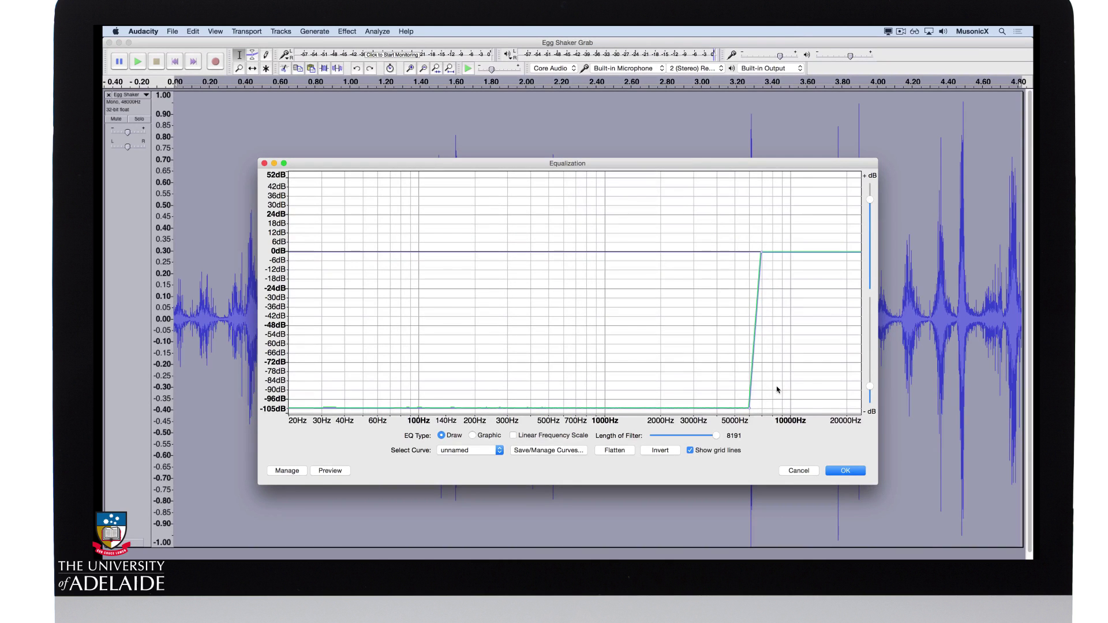
# Apply the high-pass EQ to the egg shaker and play it back once.
pyautogui.click(846, 470)
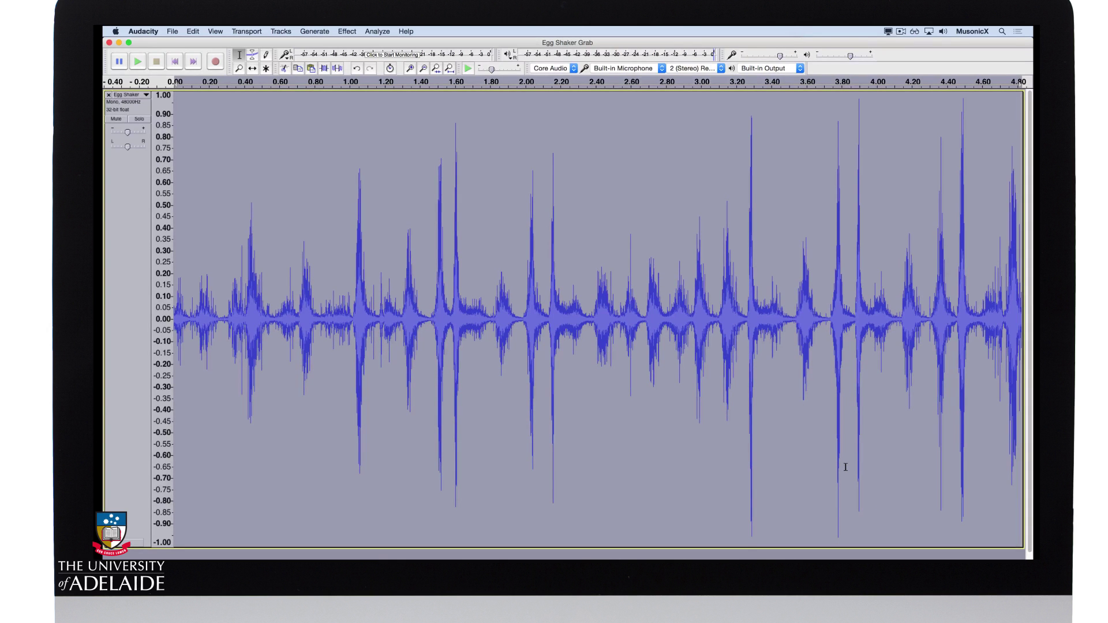
pyautogui.press('space')
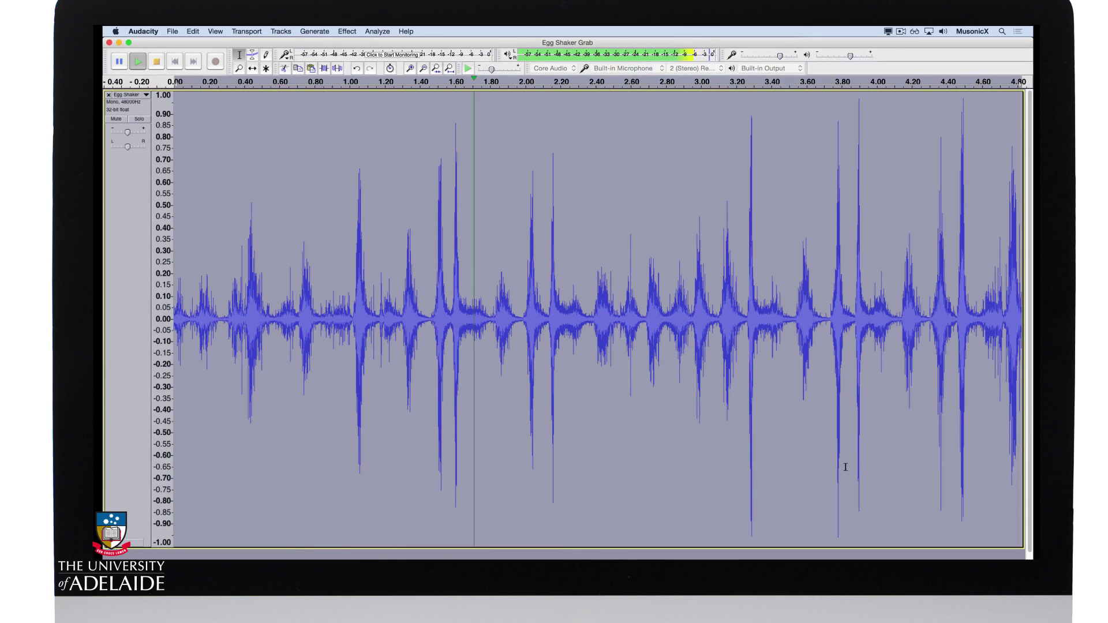
pyautogui.press('space')
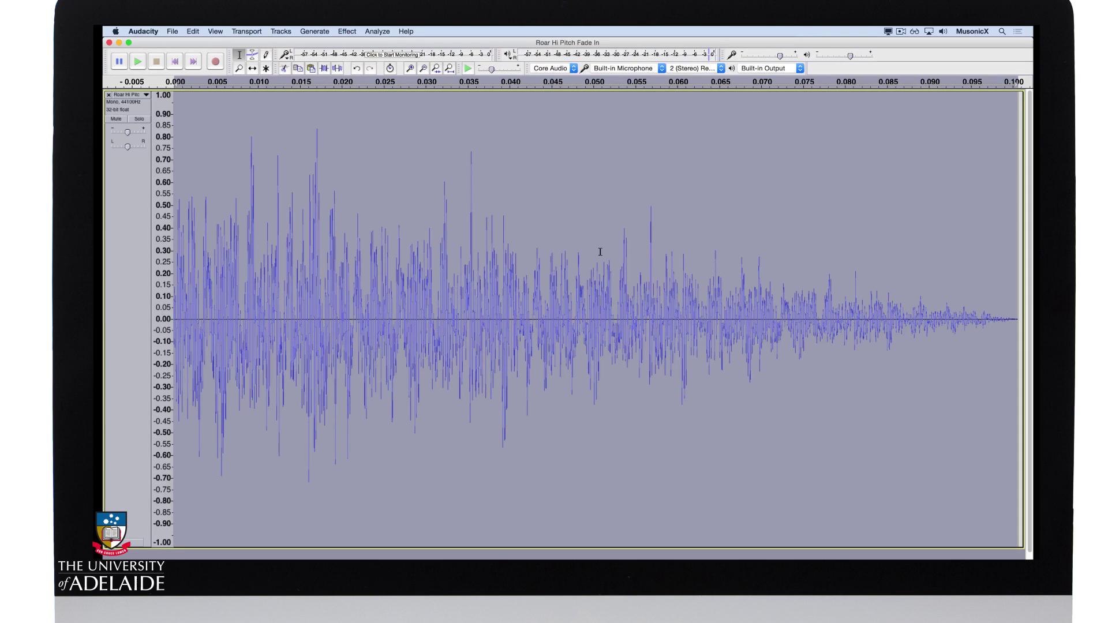
# Equalize the roar to keep only 1000–8000 Hz at 0 dB, cutting the rest to -105 dB.
pyautogui.click(347, 31)
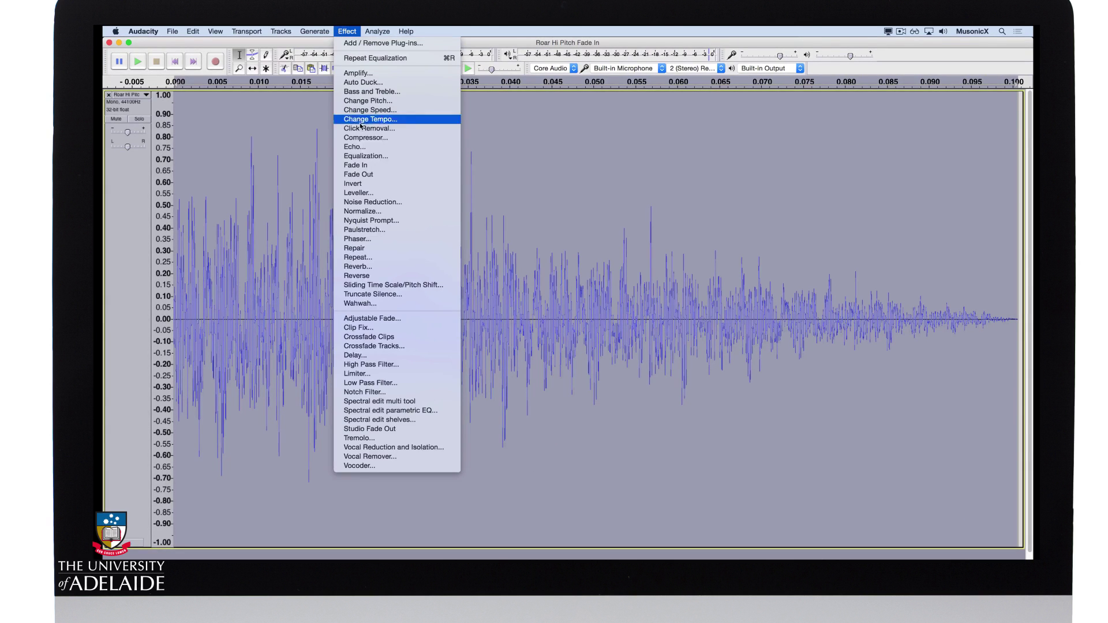
pyautogui.click(364, 156)
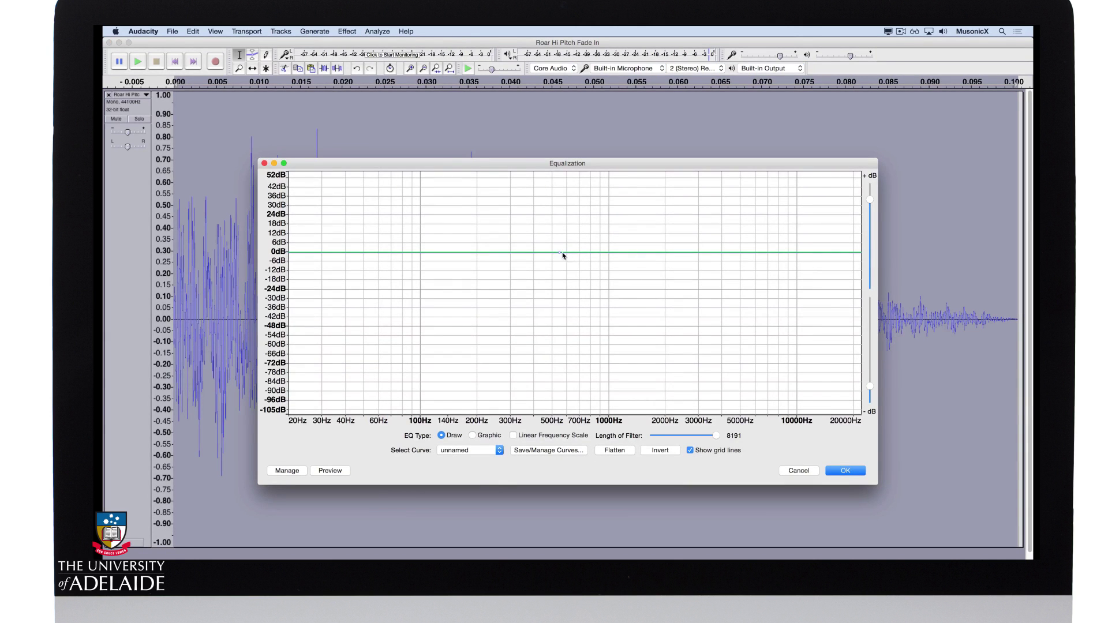
pyautogui.moveTo(563, 255); pyautogui.dragTo(614, 253)
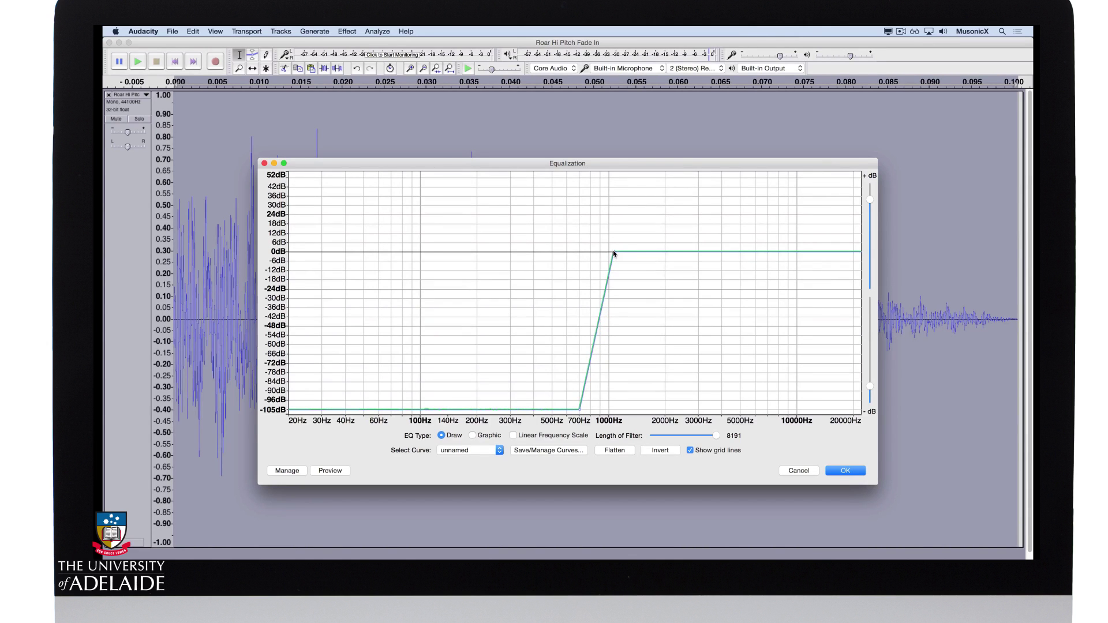
pyautogui.click(779, 252)
pyautogui.moveTo(790, 254); pyautogui.dragTo(798, 413)
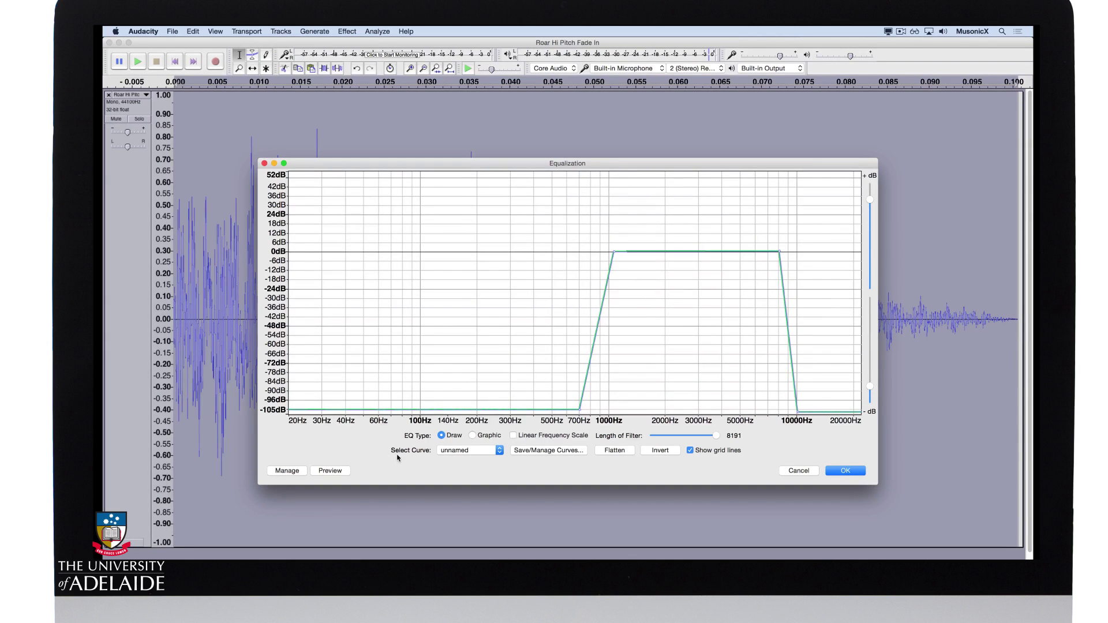
pyautogui.click(337, 472)
pyautogui.click(852, 470)
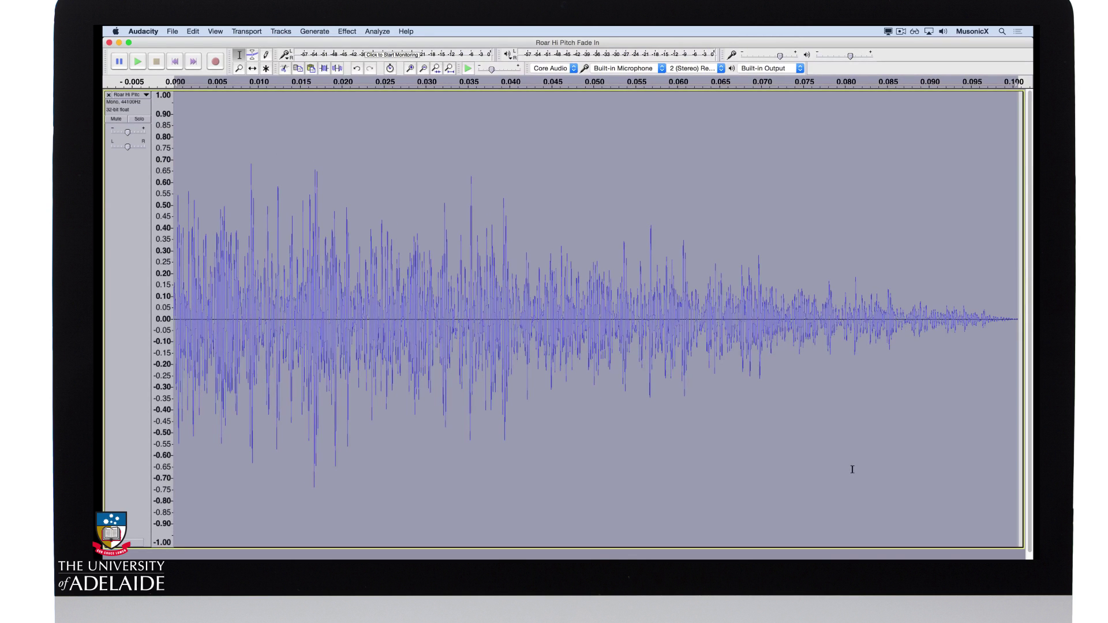
# Play the filtered roar clip.
pyautogui.press('space')
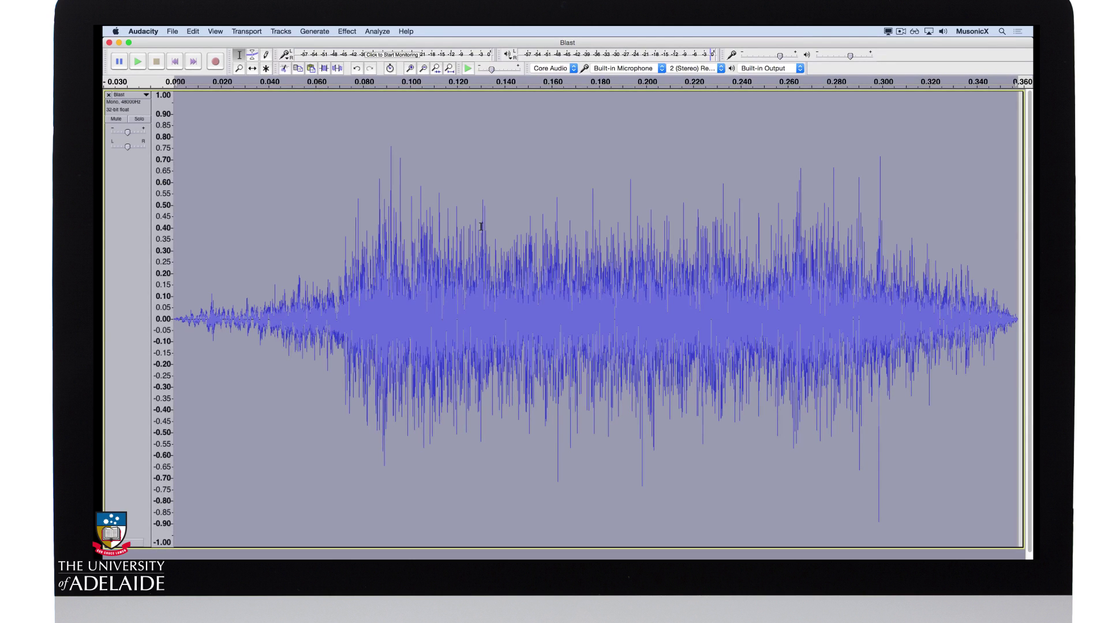
# Play Blast and draw an EQ curve peaking at 0 dB between 250–1000 Hz over a -36 dB floor.
pyautogui.press('space')
pyautogui.click(347, 31)
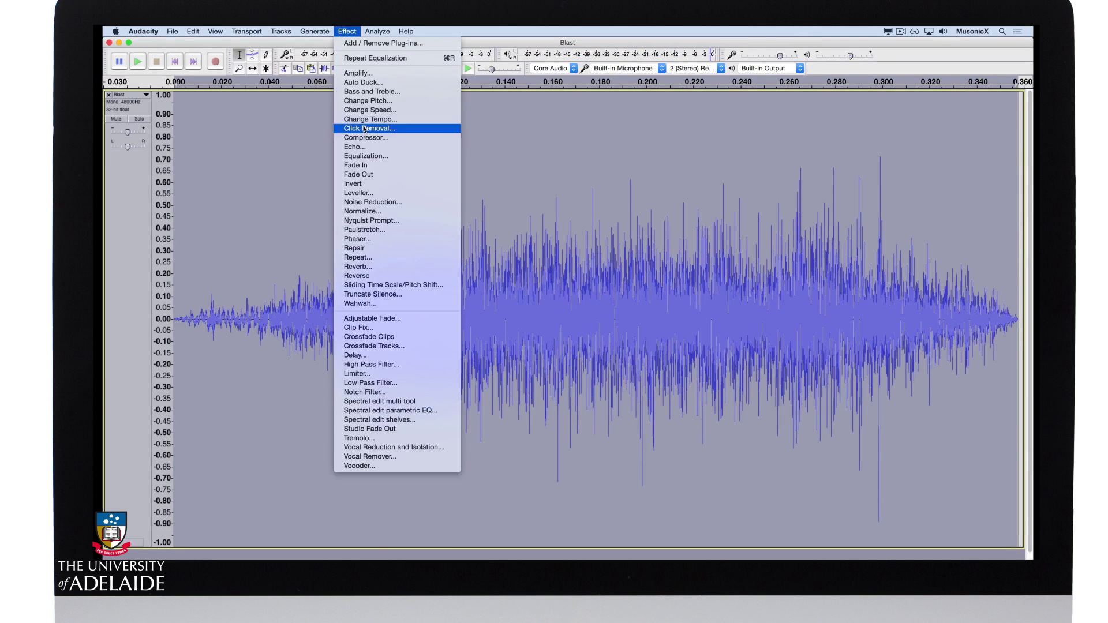
pyautogui.click(365, 156)
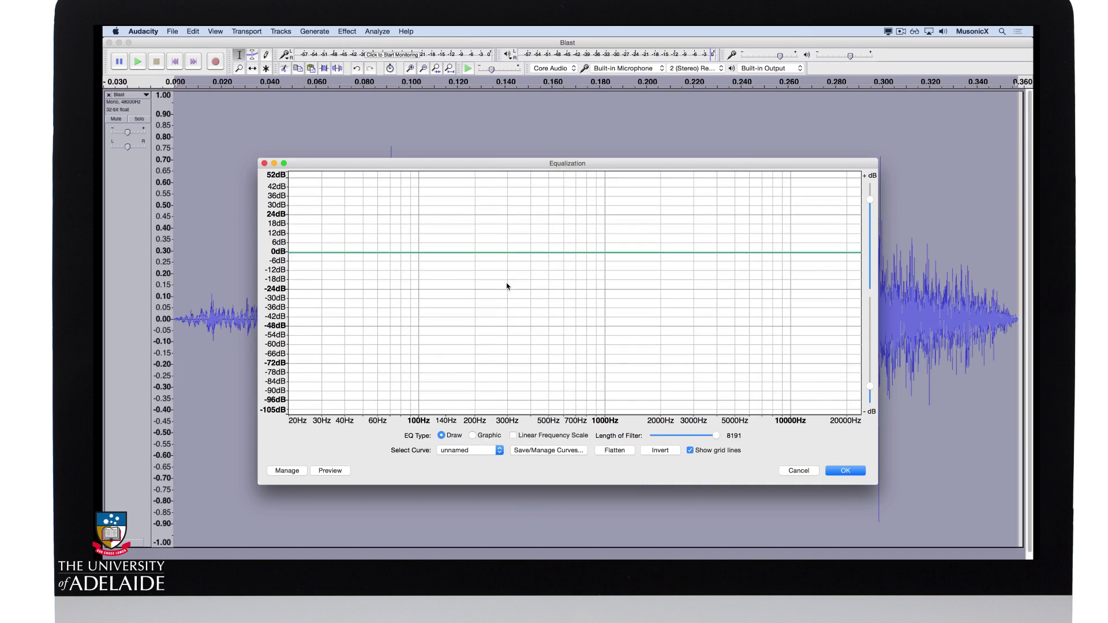
pyautogui.moveTo(521, 253)
pyautogui.mouseDown()
pyautogui.moveTo(523, 287)
pyautogui.moveTo(507, 252)
pyautogui.mouseUp()
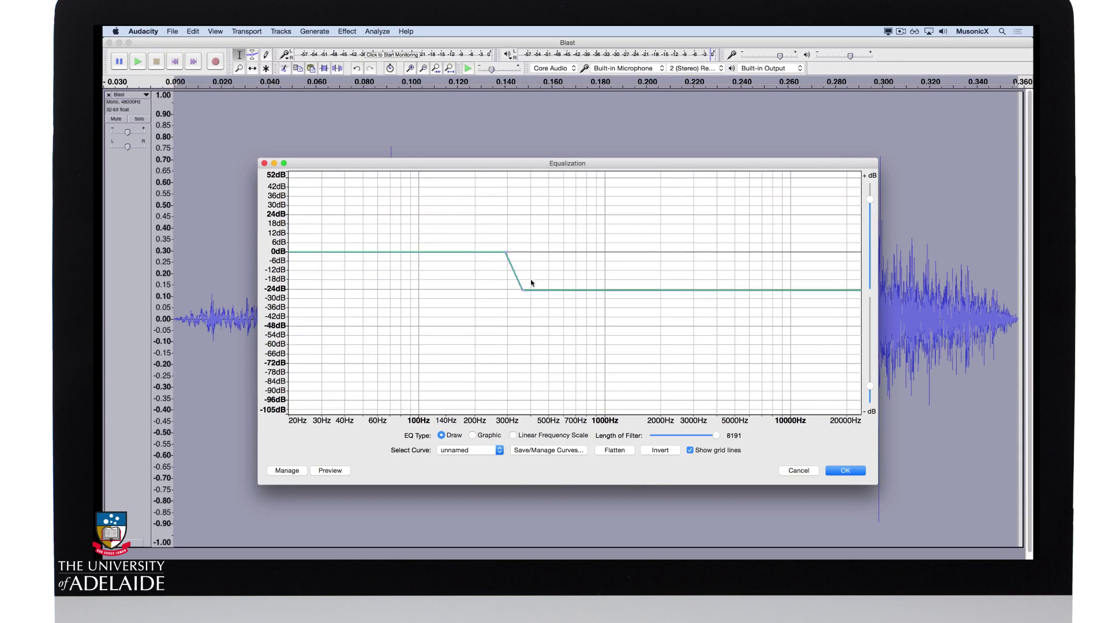
pyautogui.moveTo(531, 289); pyautogui.dragTo(607, 288)
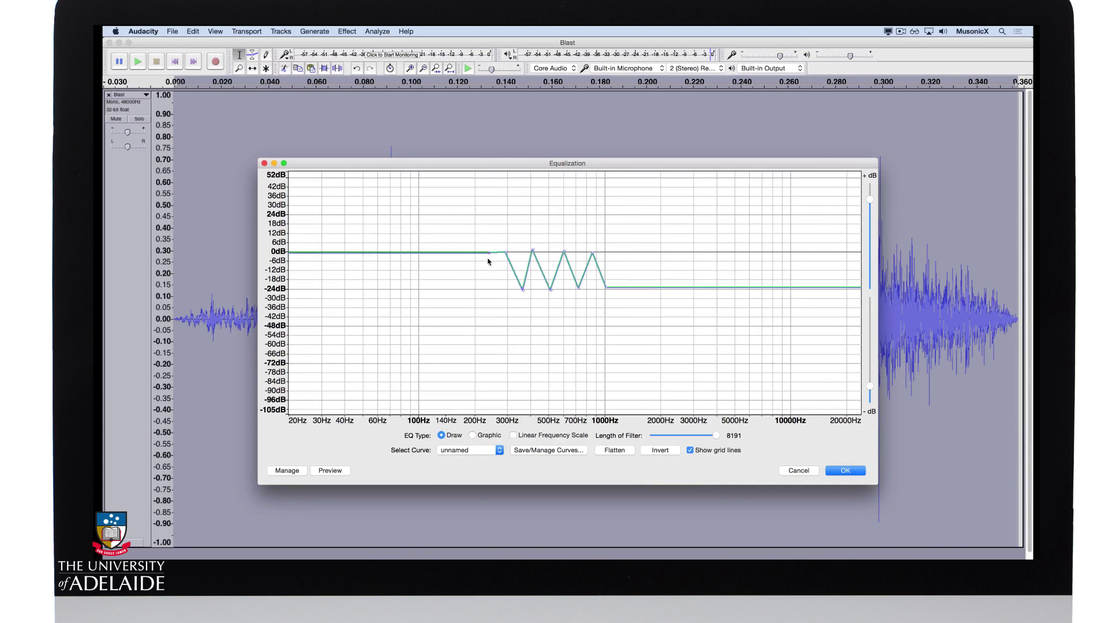
pyautogui.moveTo(488, 262); pyautogui.dragTo(491, 308)
pyautogui.moveTo(606, 287); pyautogui.dragTo(606, 306)
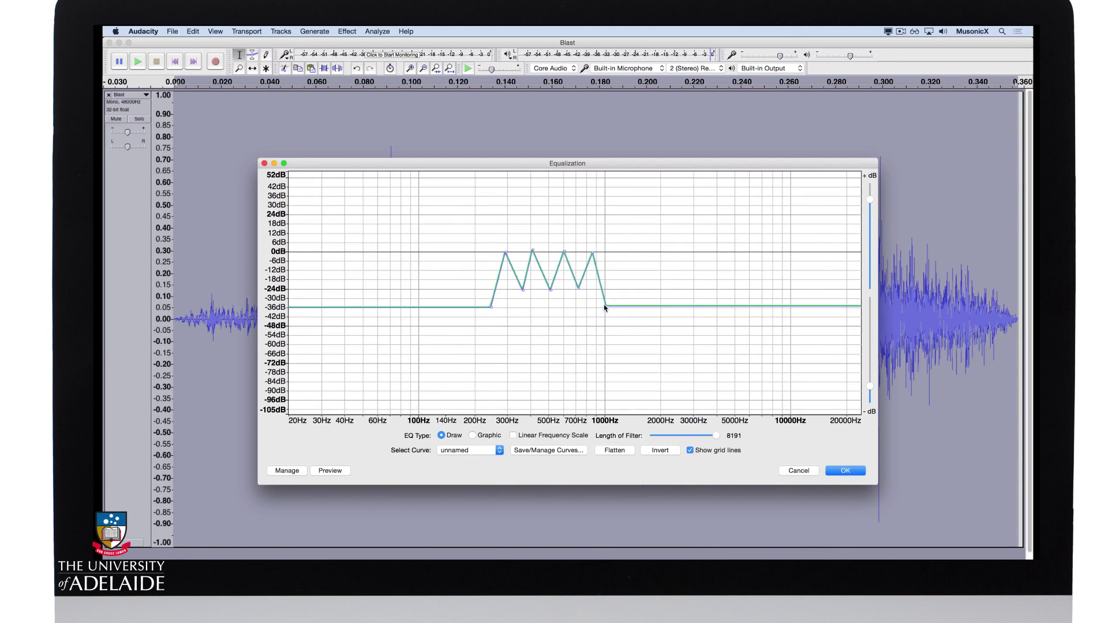
# Preview the curve, cut everything above 1000 Hz and below about 190 Hz to -105 dB, and preview again.
pyautogui.click(333, 472)
pyautogui.moveTo(626, 309); pyautogui.dragTo(611, 409)
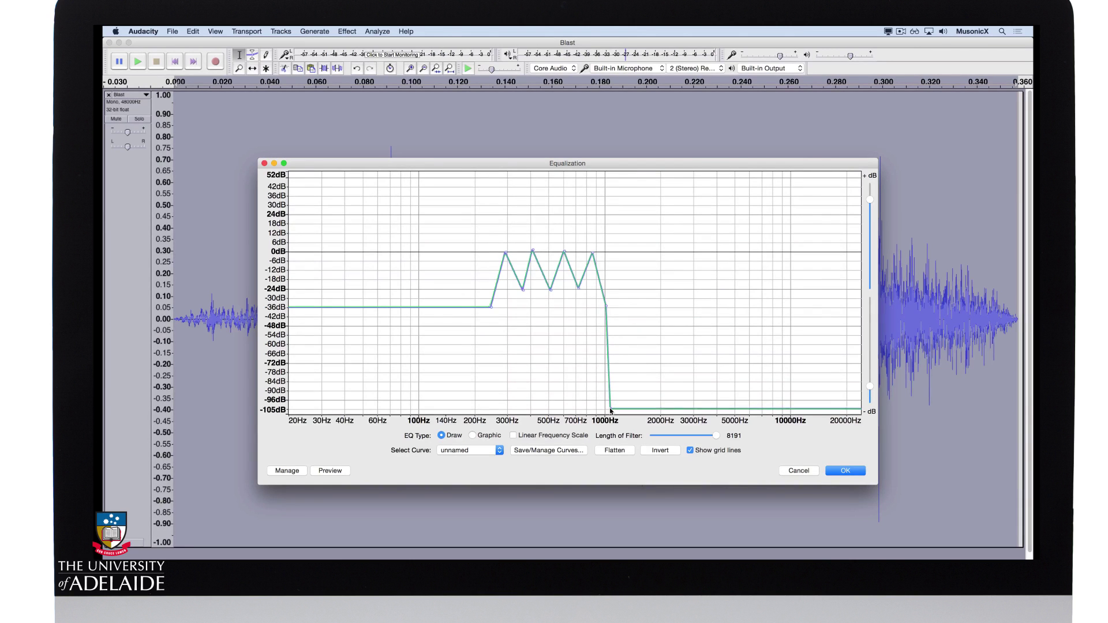
pyautogui.moveTo(460, 312); pyautogui.dragTo(480, 410)
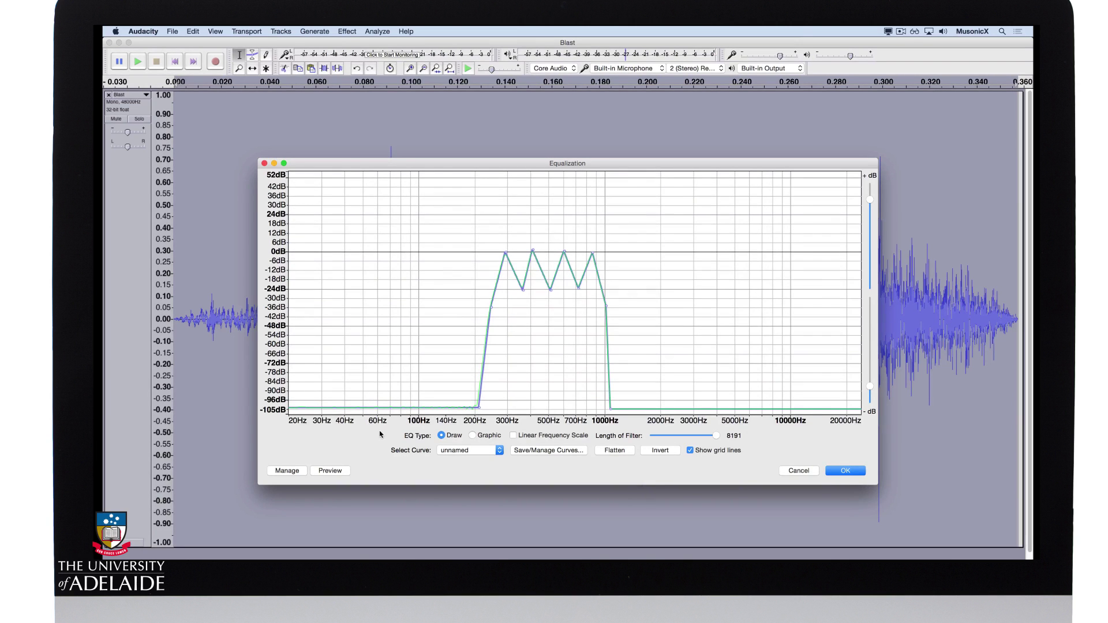
pyautogui.click(333, 471)
# Apply the Blast EQ, normalize the waveform to near full scale, and play it.
pyautogui.click(836, 470)
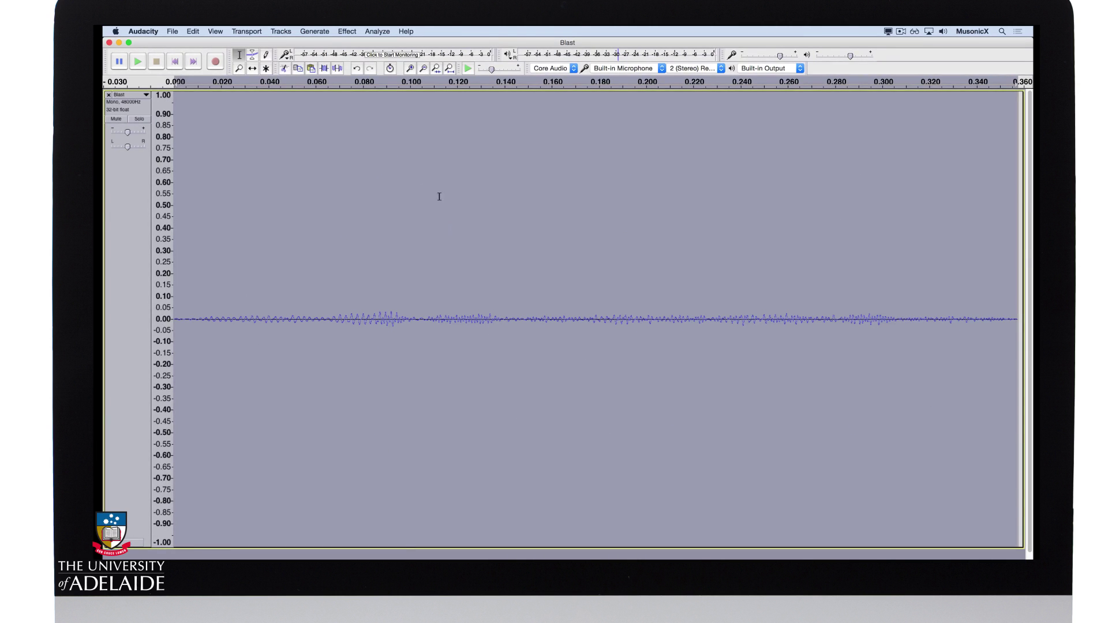
pyautogui.click(357, 31)
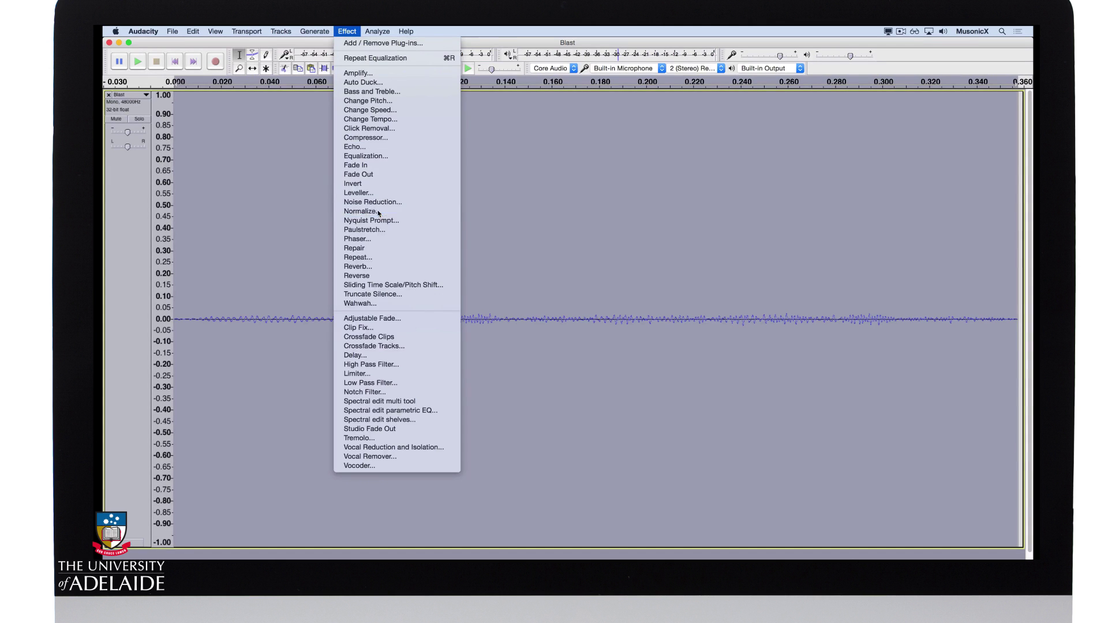
pyautogui.click(363, 211)
pyautogui.click(645, 351)
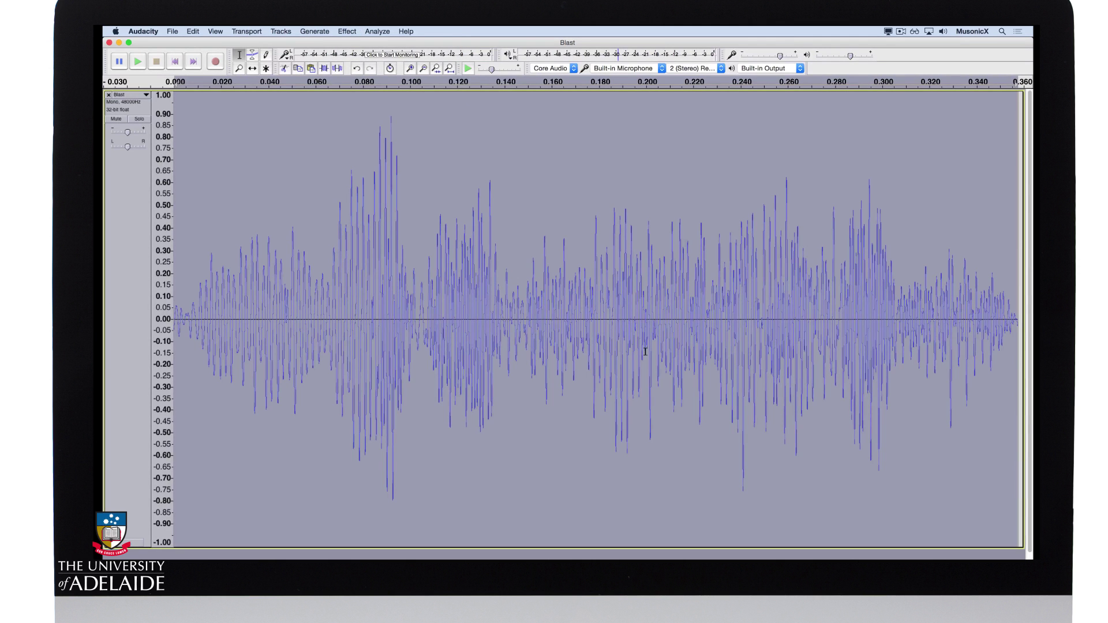
pyautogui.press('space')
# Fade in the first moment of the Blast sound.
pyautogui.moveTo(190, 333); pyautogui.dragTo(174, 333)
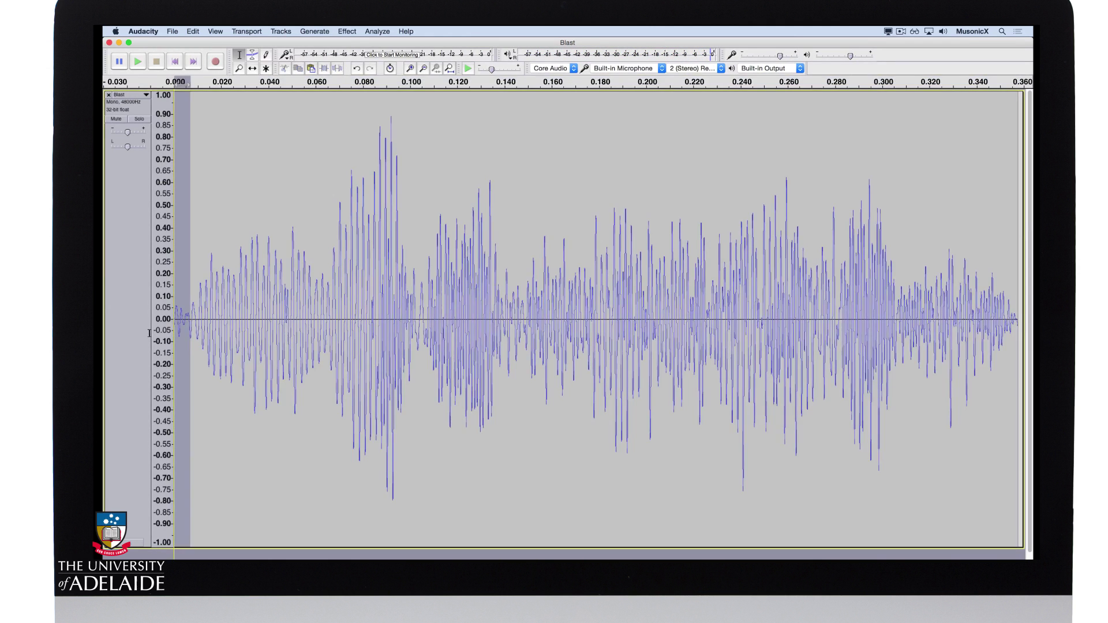
pyautogui.click(347, 32)
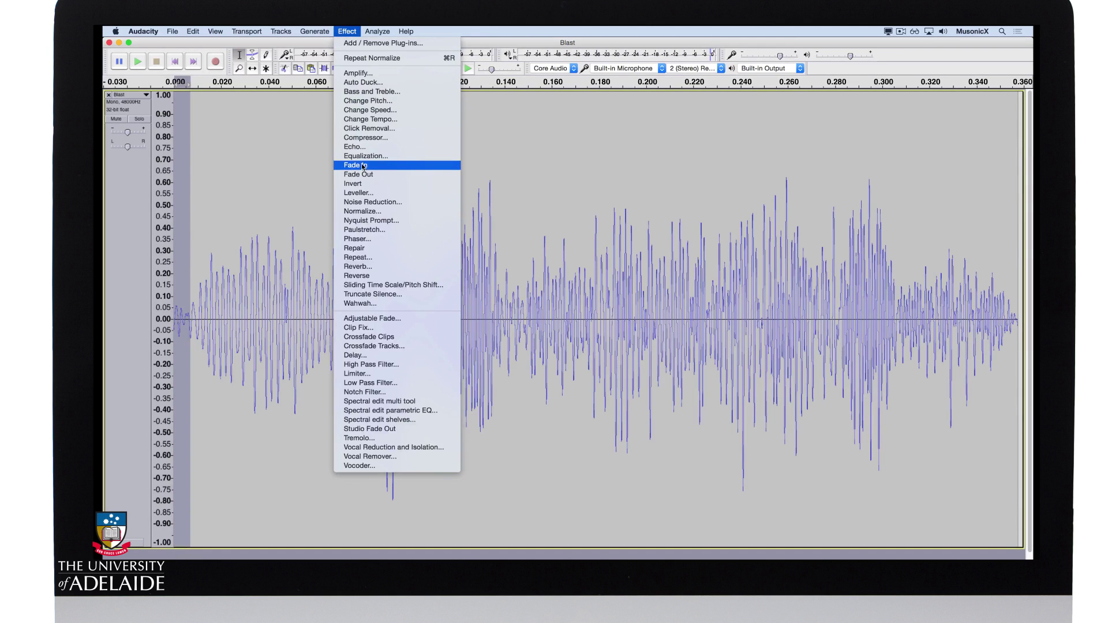
pyautogui.click(355, 165)
# Fade out the end of the Blast, then select the whole track and play it.
pyautogui.moveTo(988, 318); pyautogui.dragTo(1020, 318)
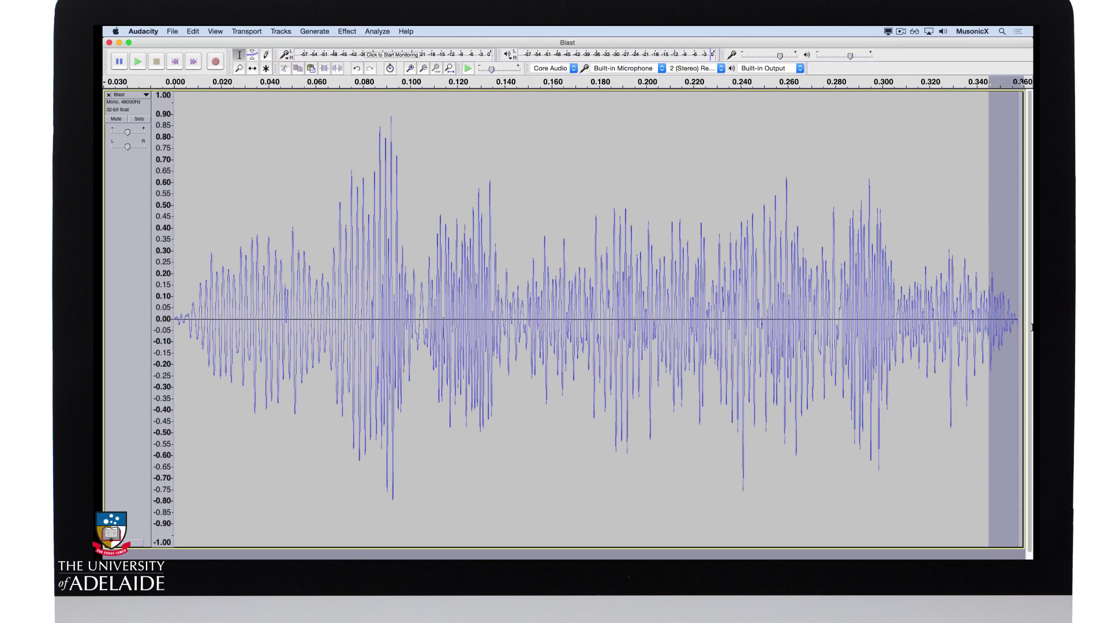
pyautogui.click(347, 31)
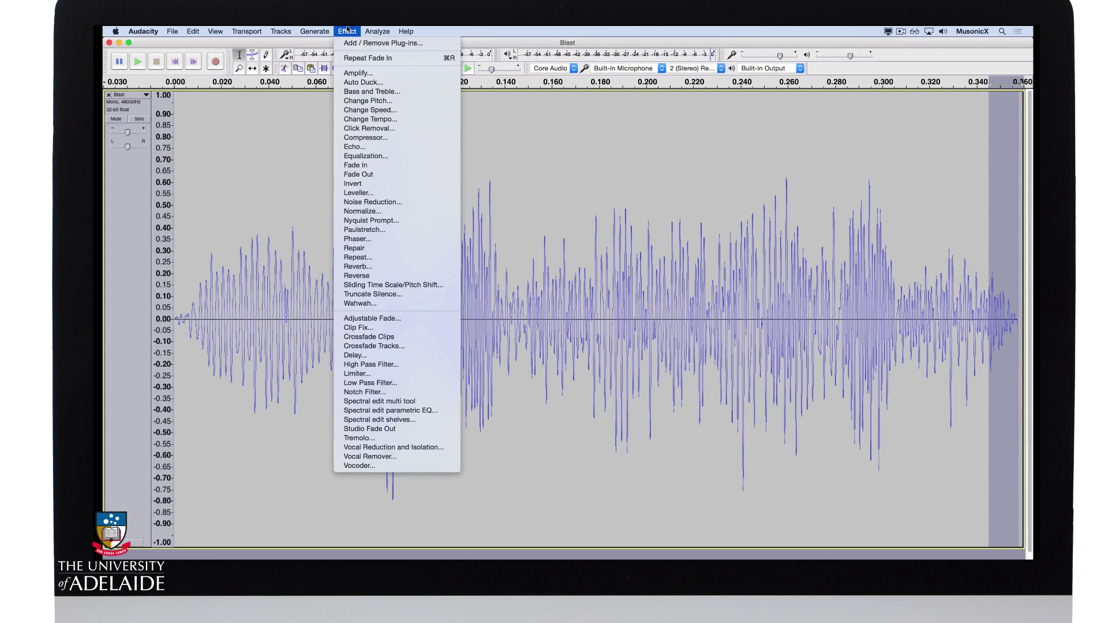
pyautogui.click(375, 174)
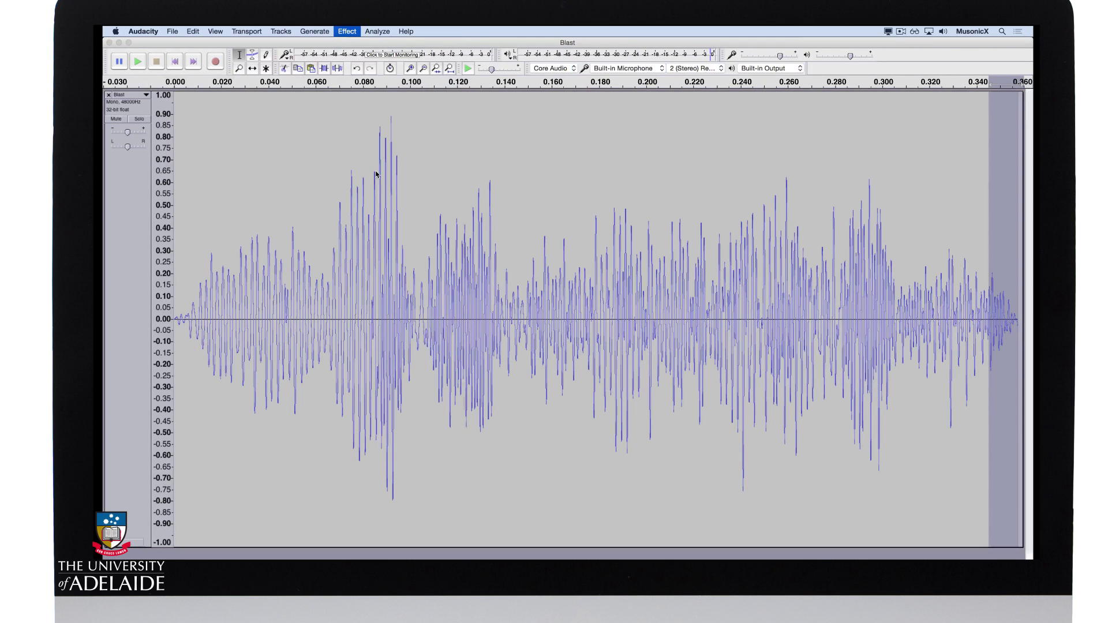
pyautogui.click(375, 254)
pyautogui.press('super+a')
pyautogui.press('space')
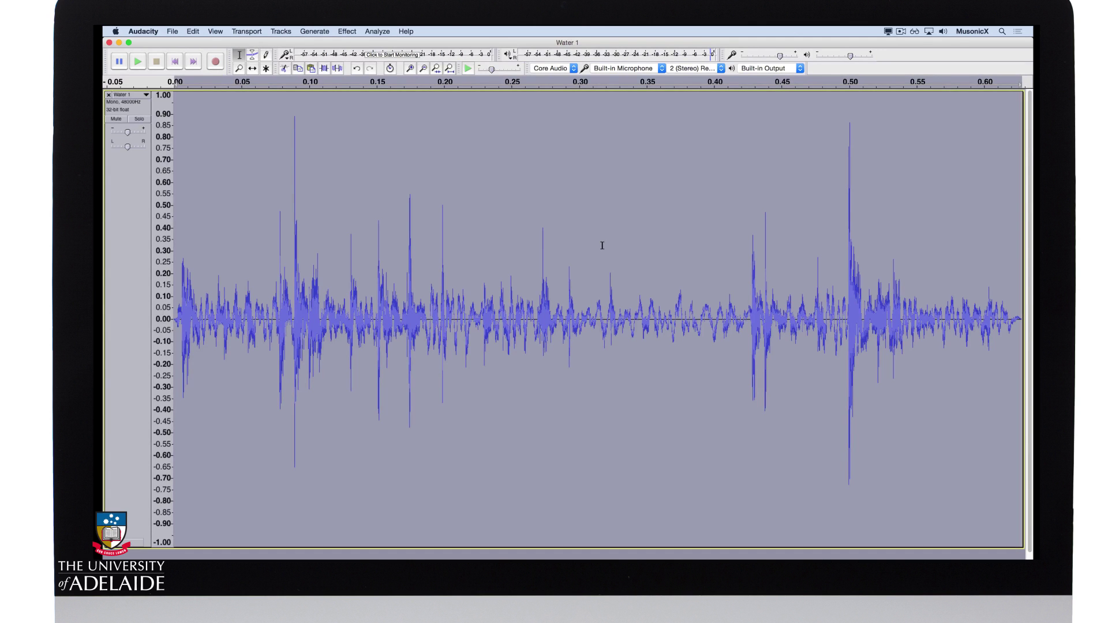
# Play Water 1 and draw an EQ curve at -105 dB except a single 0 dB peak at 100 Hz.
pyautogui.press('space')
pyautogui.click(348, 31)
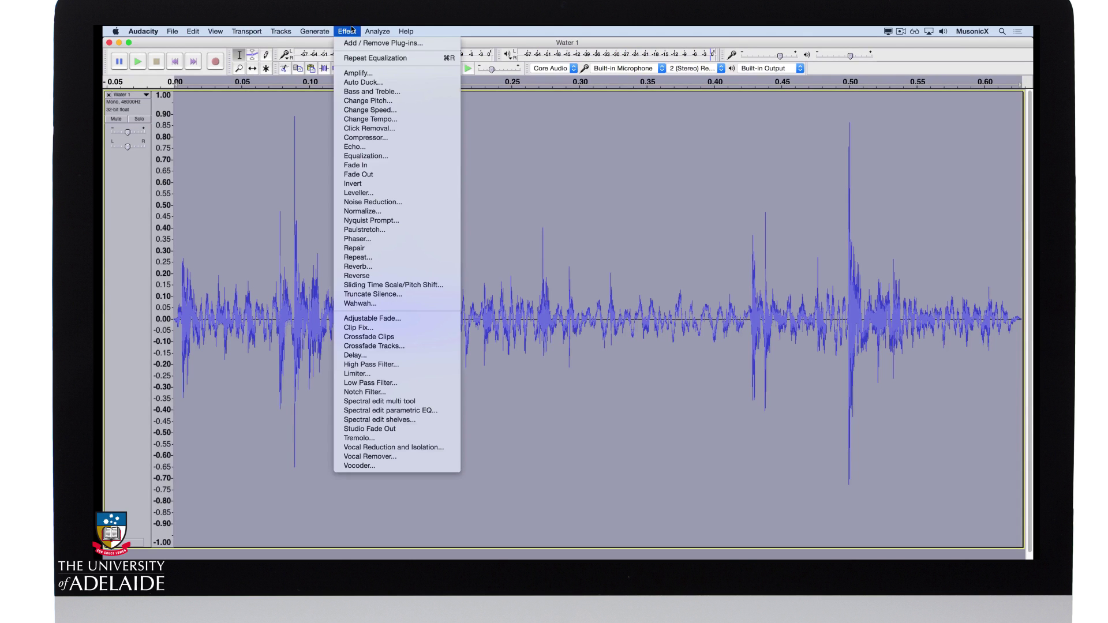
pyautogui.click(368, 157)
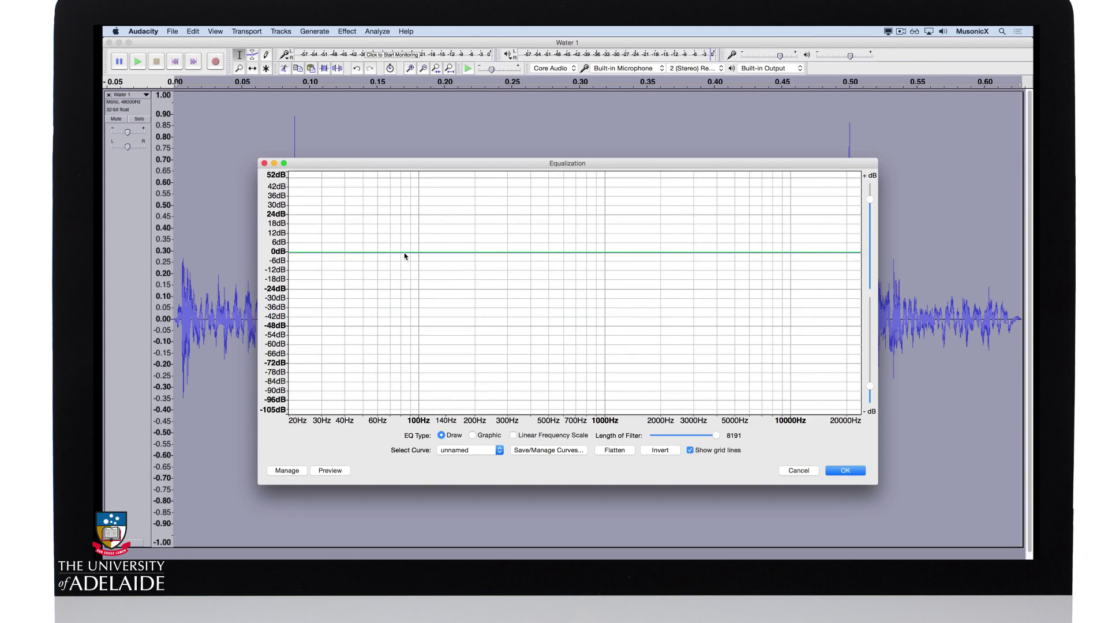
pyautogui.moveTo(404, 254)
pyautogui.mouseDown()
pyautogui.moveTo(410, 411)
pyautogui.moveTo(426, 315)
pyautogui.moveTo(420, 253)
pyautogui.moveTo(476, 256)
pyautogui.moveTo(476, 411)
pyautogui.mouseUp()
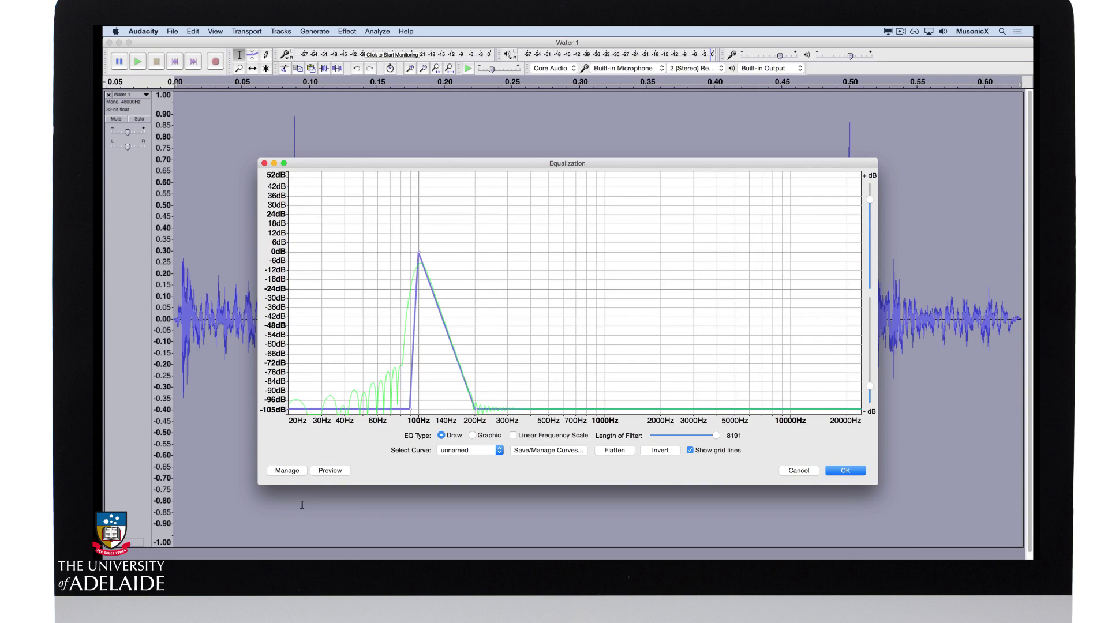
# Raise the 100 Hz EQ point to about +24 dB, widen its slopes toward 80 and 220 Hz, and apply it to Water 1.
pyautogui.click(332, 472)
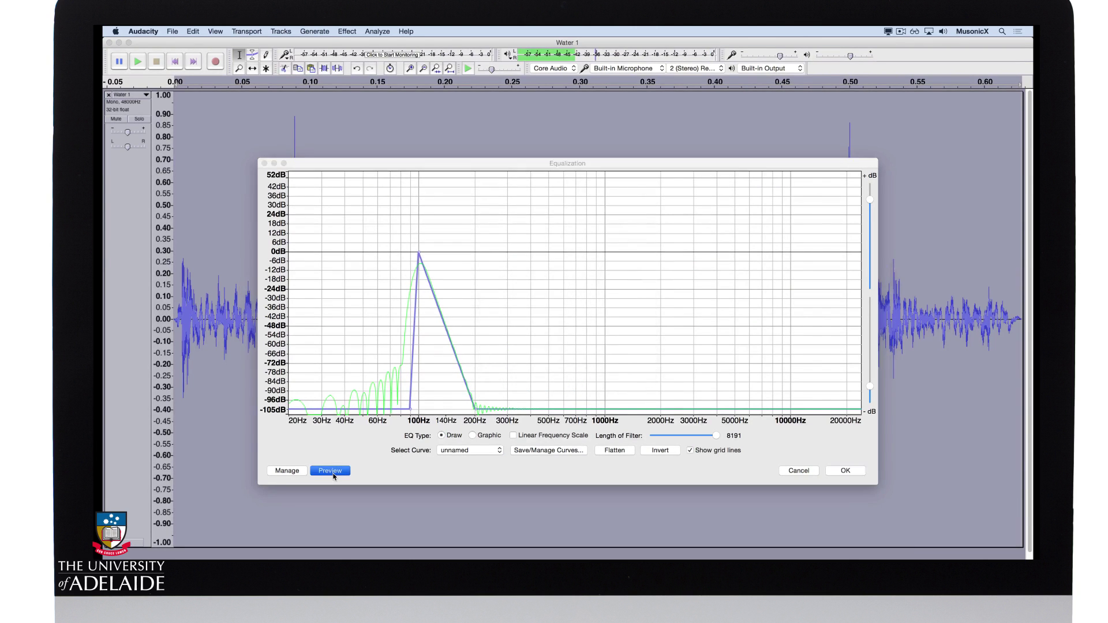
pyautogui.moveTo(420, 254); pyautogui.dragTo(419, 216)
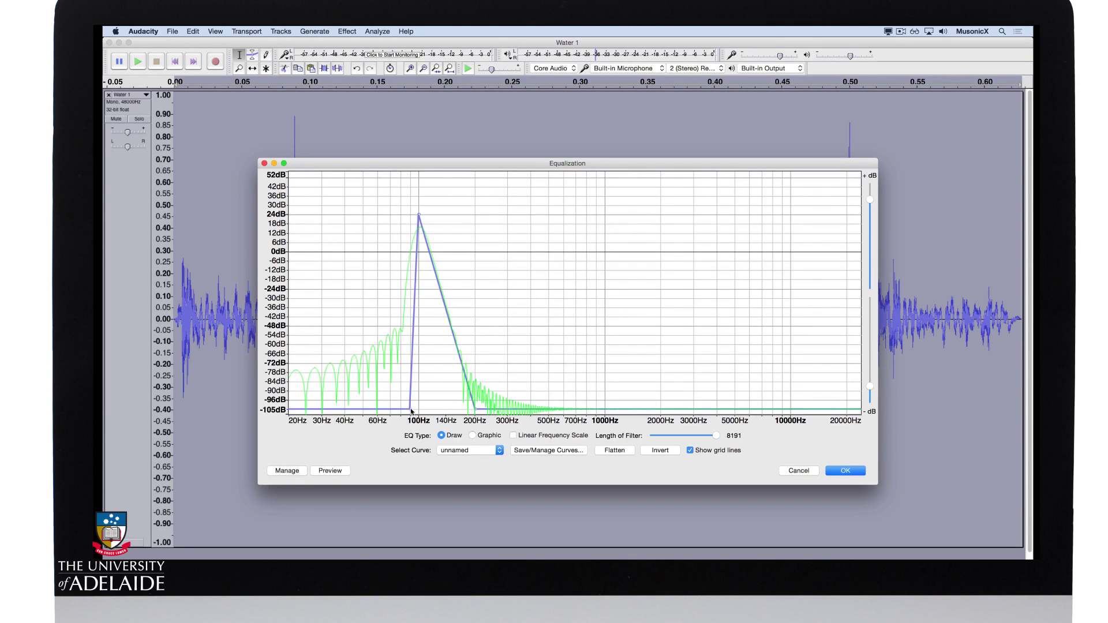
pyautogui.moveTo(412, 412); pyautogui.dragTo(398, 411)
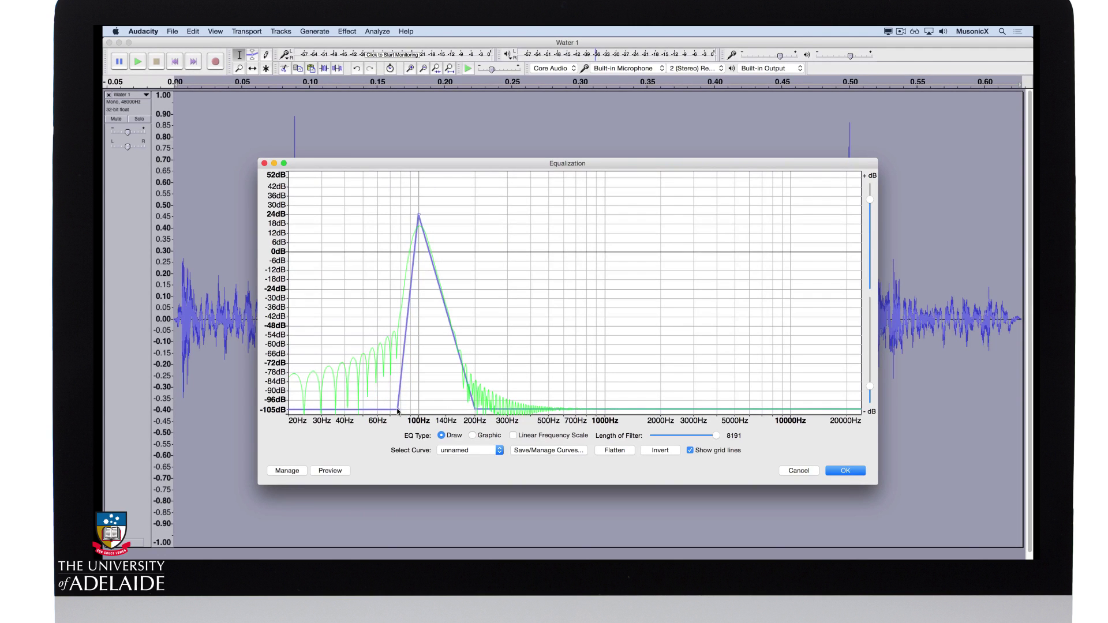
pyautogui.moveTo(476, 411); pyautogui.dragTo(485, 411)
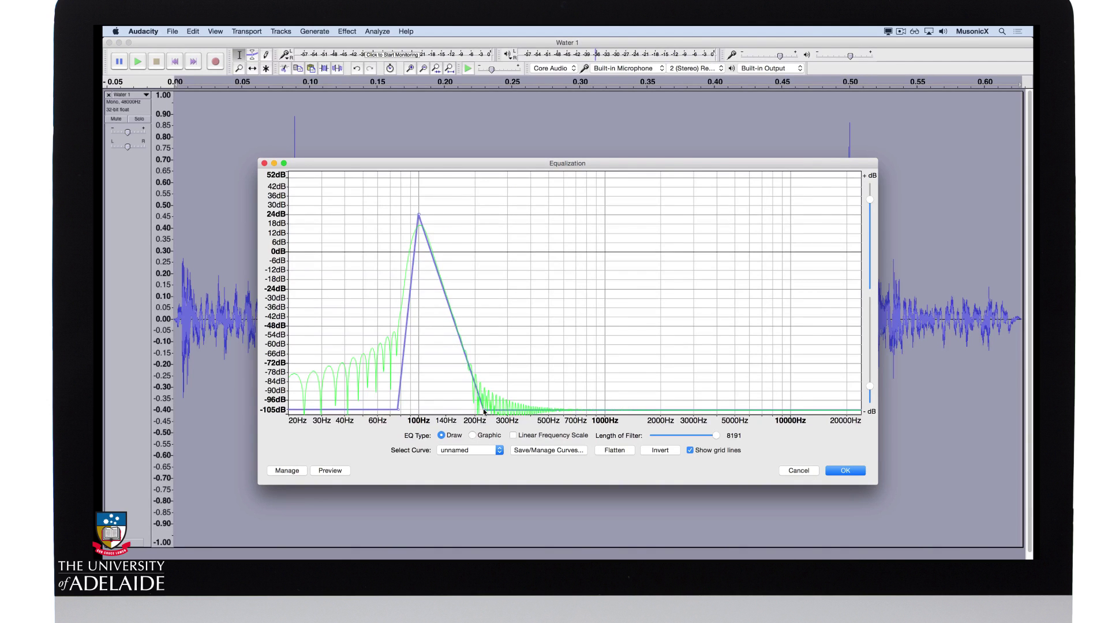
pyautogui.click(337, 472)
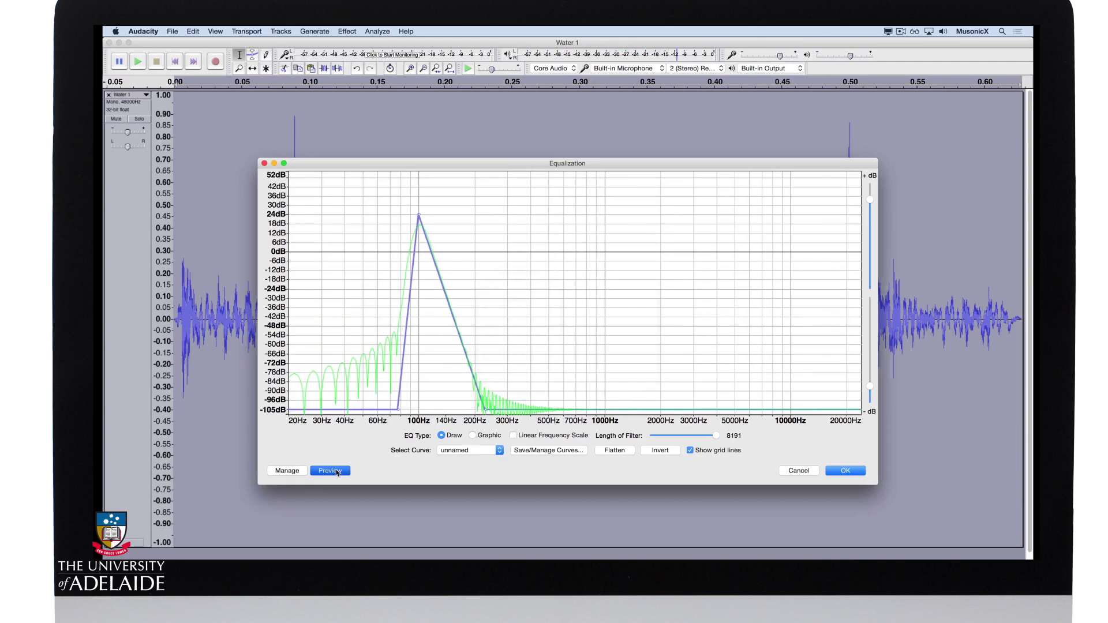
pyautogui.click(854, 471)
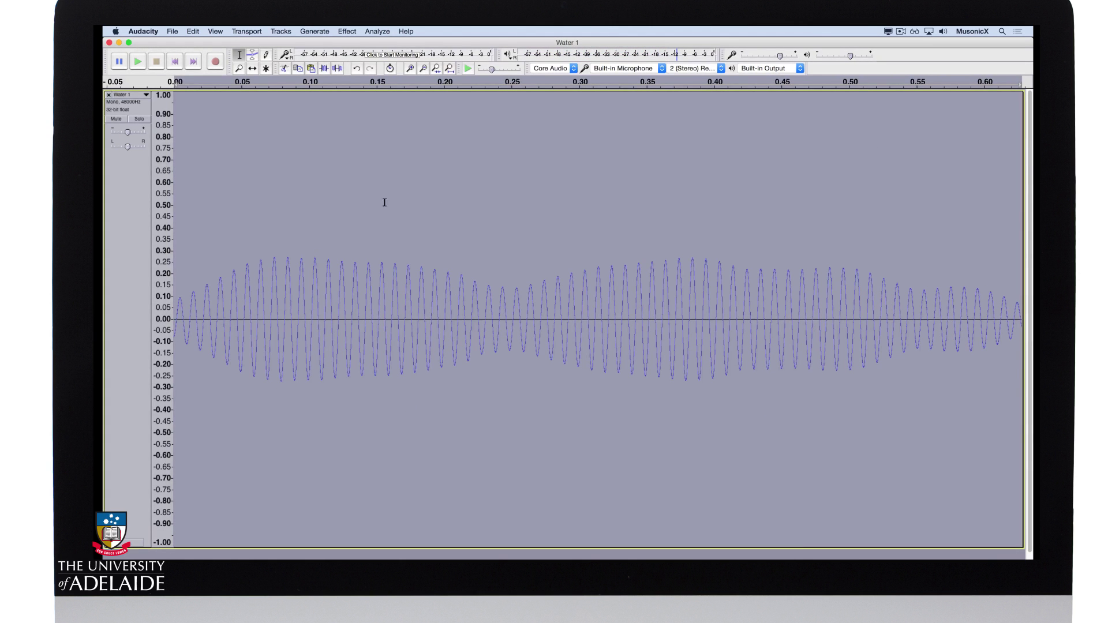
# Normalize the filtered Water 1 tone and play it back.
pyautogui.click(343, 31)
pyautogui.click(369, 212)
pyautogui.click(642, 350)
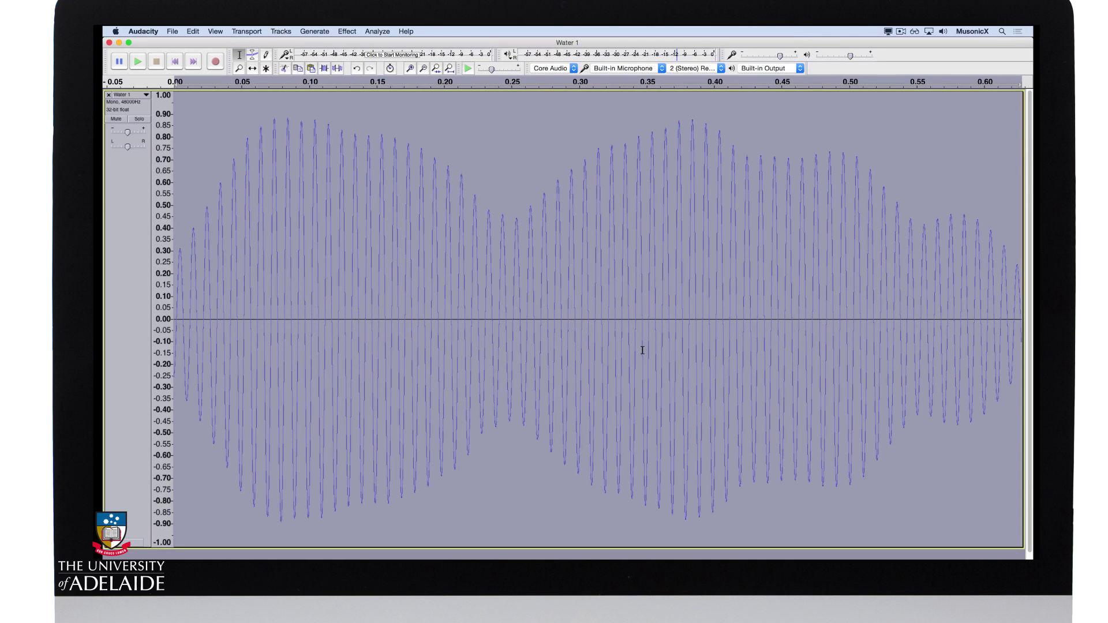
pyautogui.press('space')
# Fade in the first hundredth of a second of the tone.
pyautogui.moveTo(187, 327); pyautogui.dragTo(134, 321)
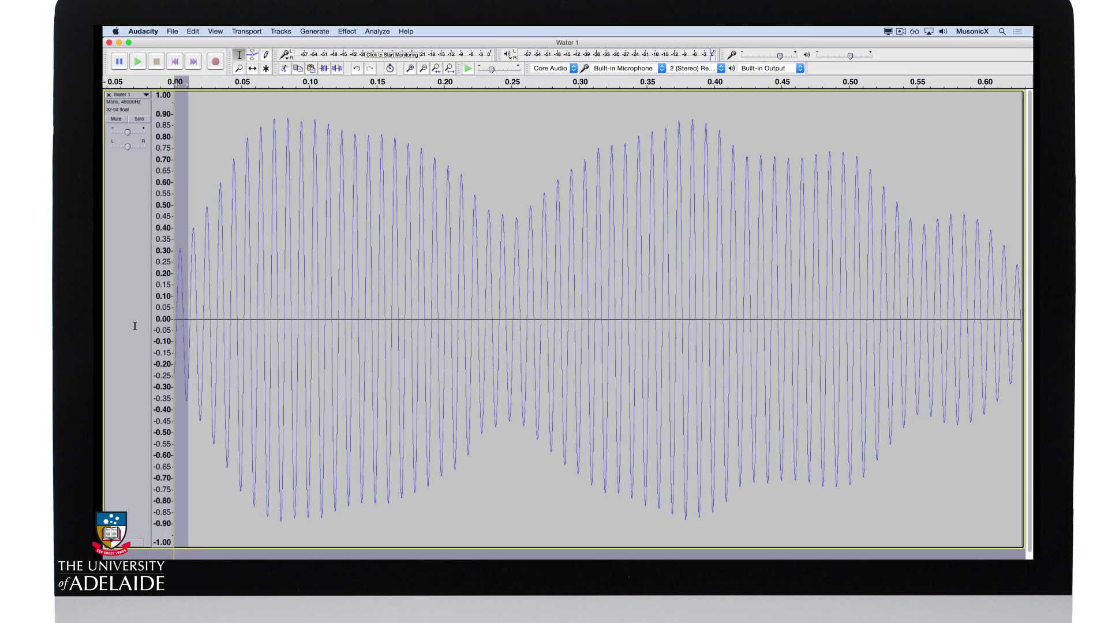
pyautogui.click(352, 30)
pyautogui.click(369, 166)
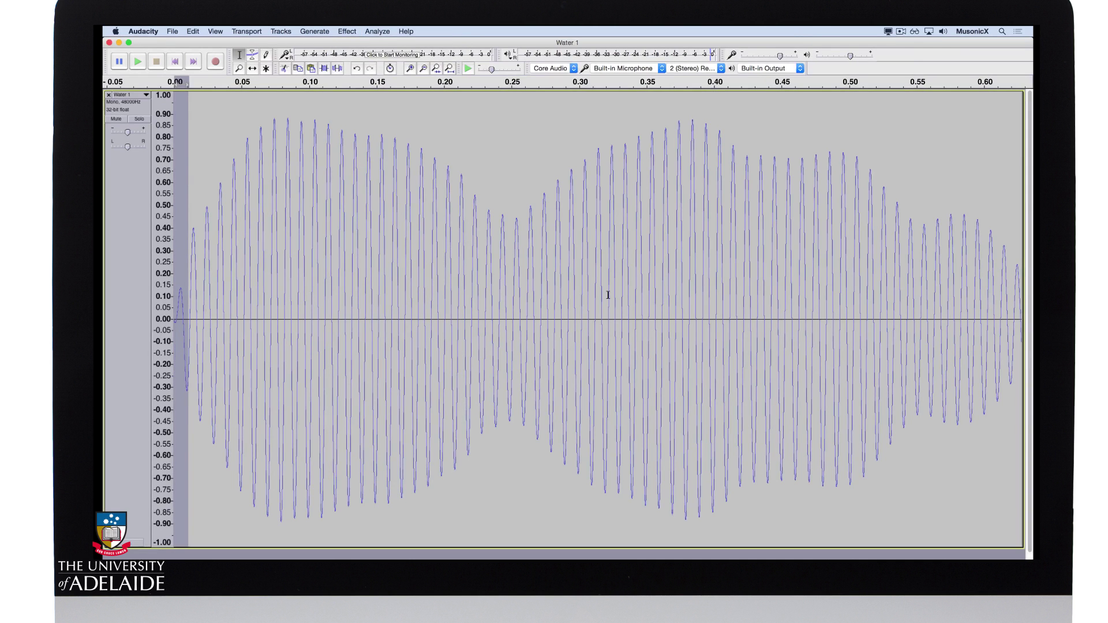
# Delete everything after 0.34 s, fade out roughly 0.30–0.37 s, and play the finished tone.
pyautogui.moveTo(636, 294); pyautogui.dragTo(1030, 308)
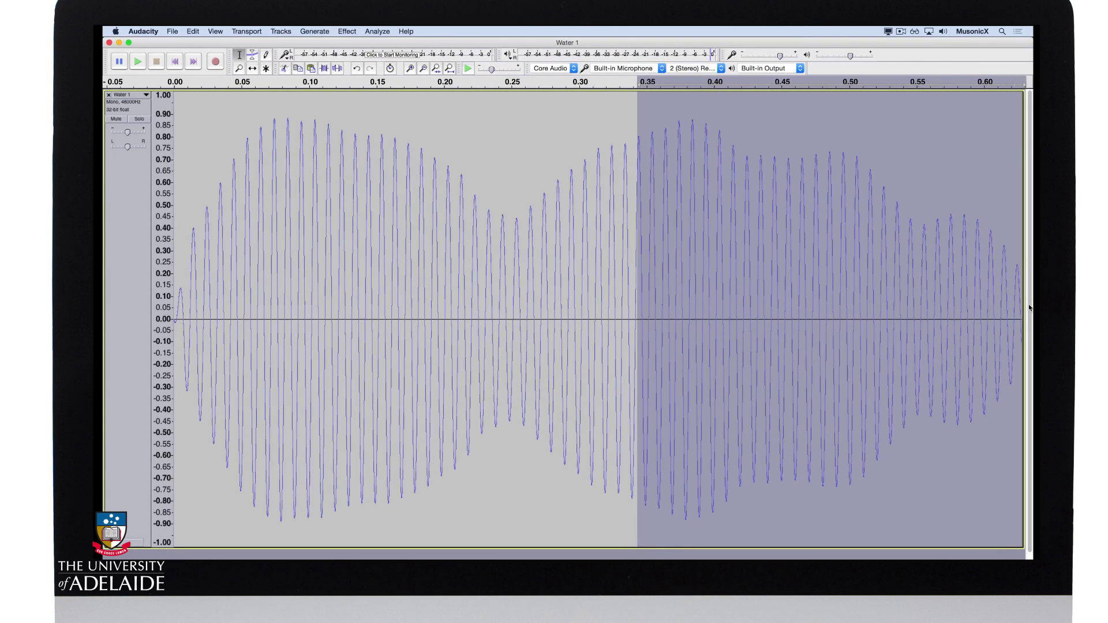
pyautogui.press('Delete')
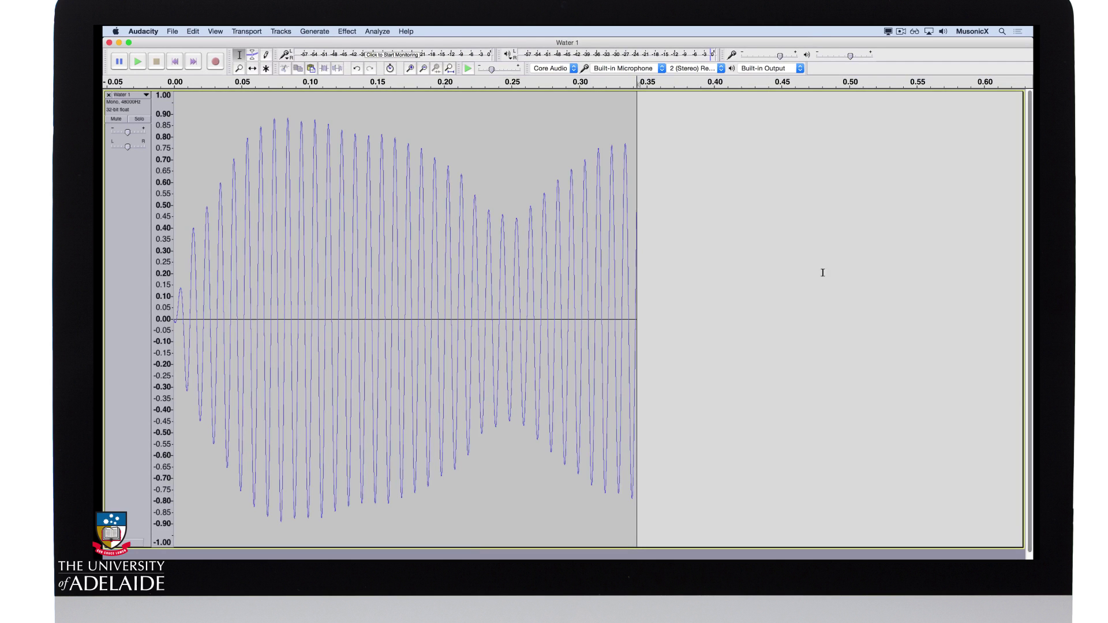
pyautogui.moveTo(522, 298); pyautogui.dragTo(681, 305)
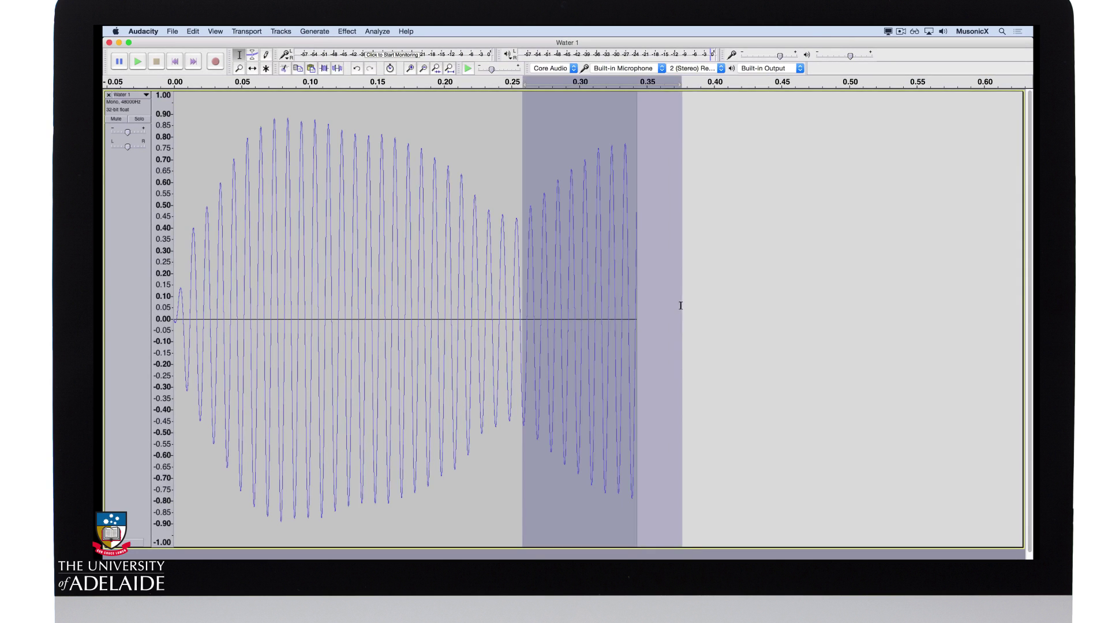
pyautogui.click(348, 31)
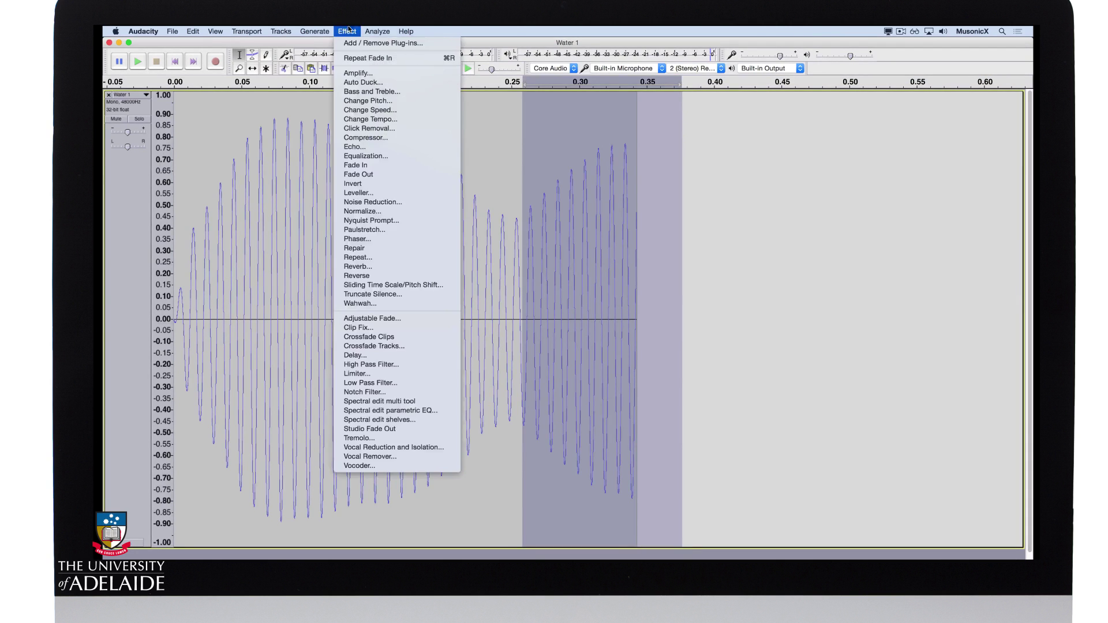
pyautogui.click(358, 174)
pyautogui.press('super+a')
pyautogui.press('space')
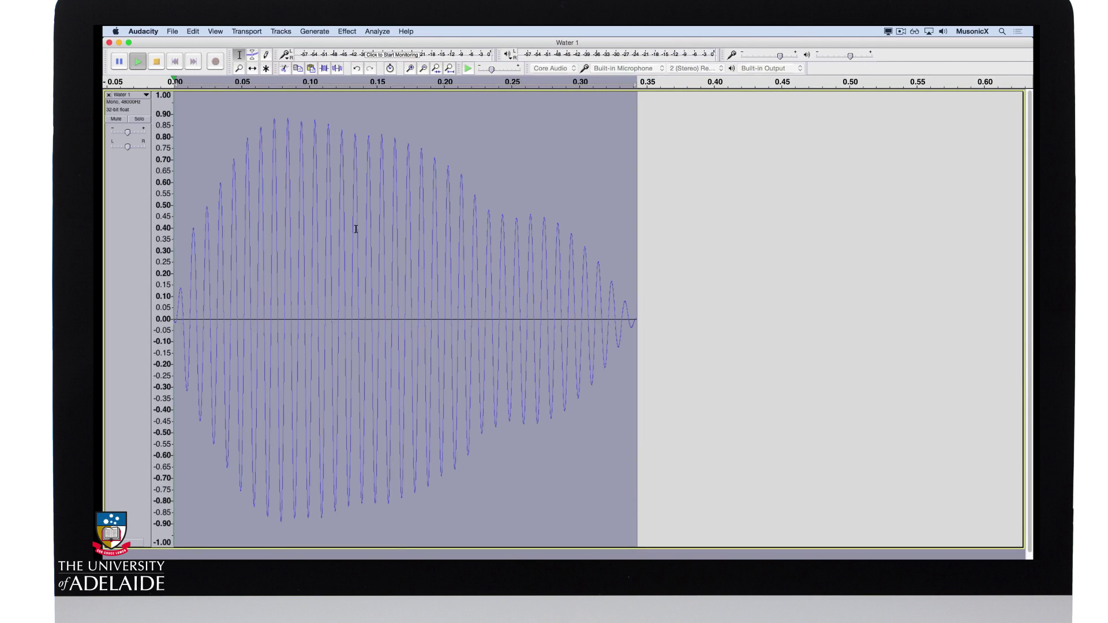